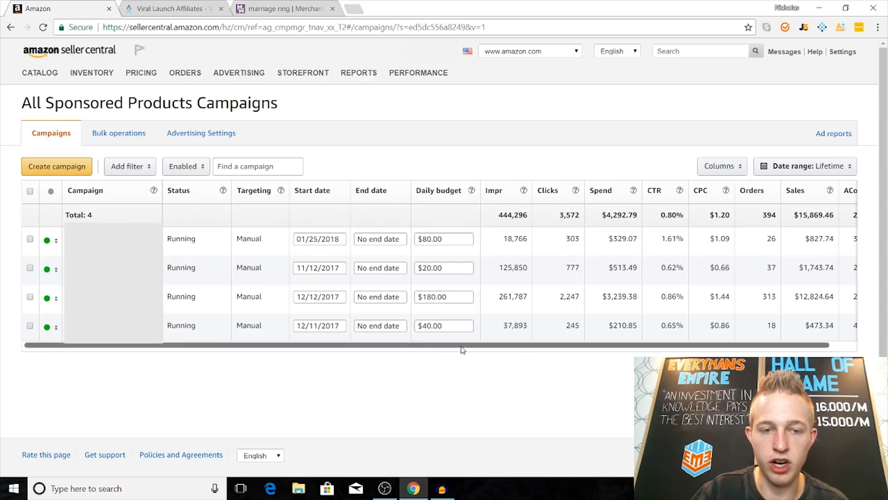
Step: Create a new sponsored products campaign named "wedding ring"
{"action": "left_click_drag", "start_coordinate": [442, 345], "coordinate": [423, 355]}
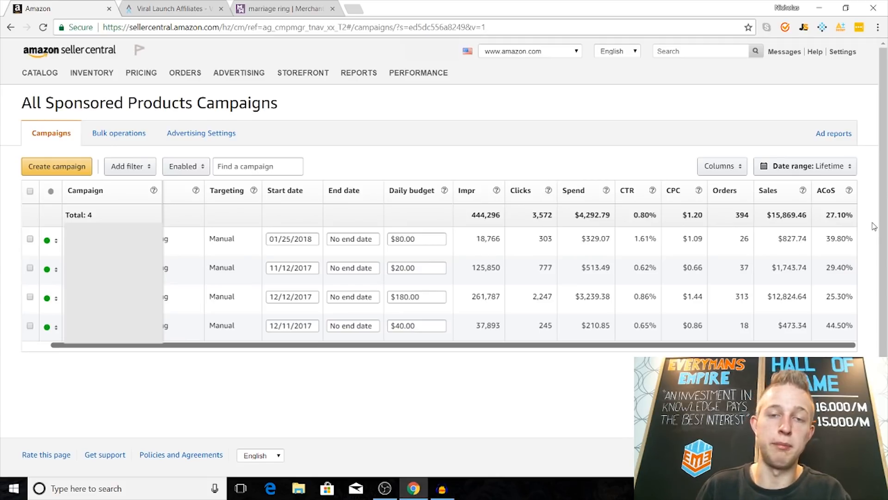
{"action": "left_click", "coordinate": [65, 170]}
{"action": "left_click", "coordinate": [124, 181]}
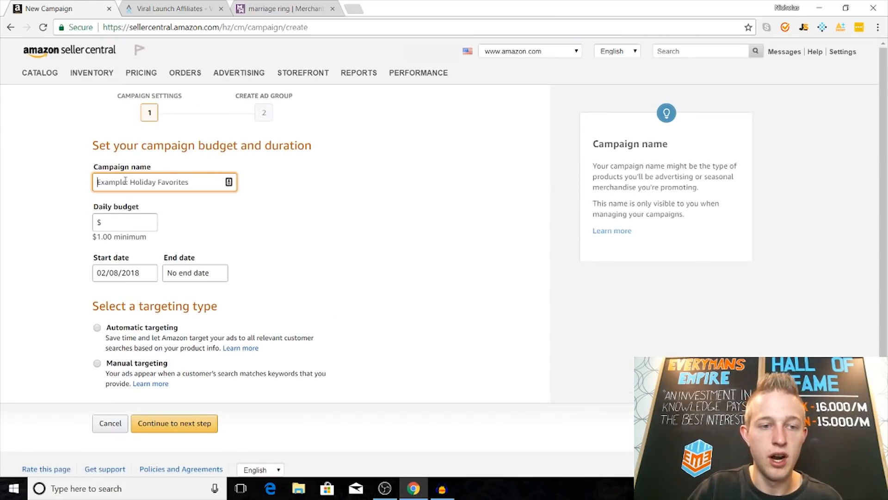
{"action": "type", "text": "wedding ring"}
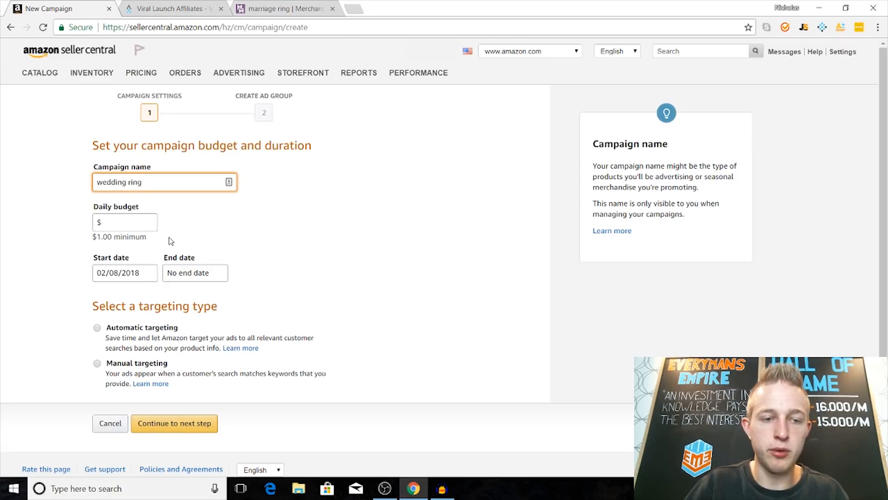
Step: Set the daily budget to $20 with automatic targeting and continue to the ad group setup
{"action": "key", "text": "Tab"}
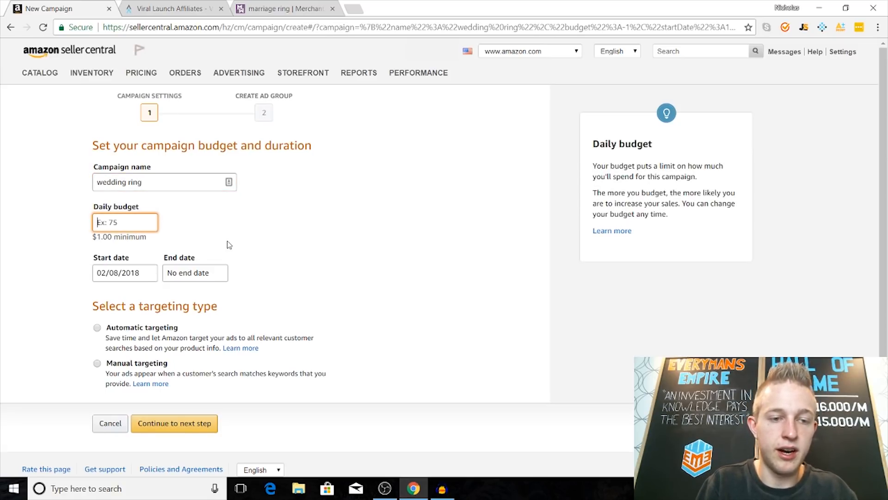
{"action": "type", "text": "20"}
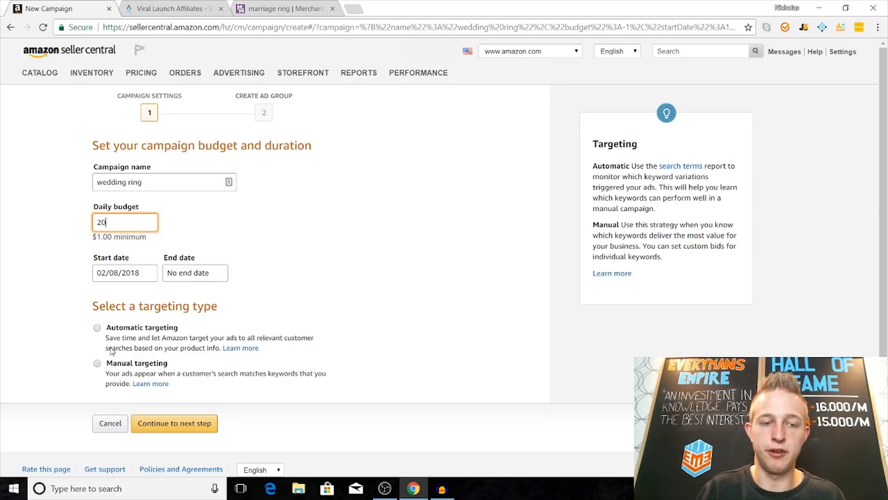
{"action": "left_click", "coordinate": [97, 328]}
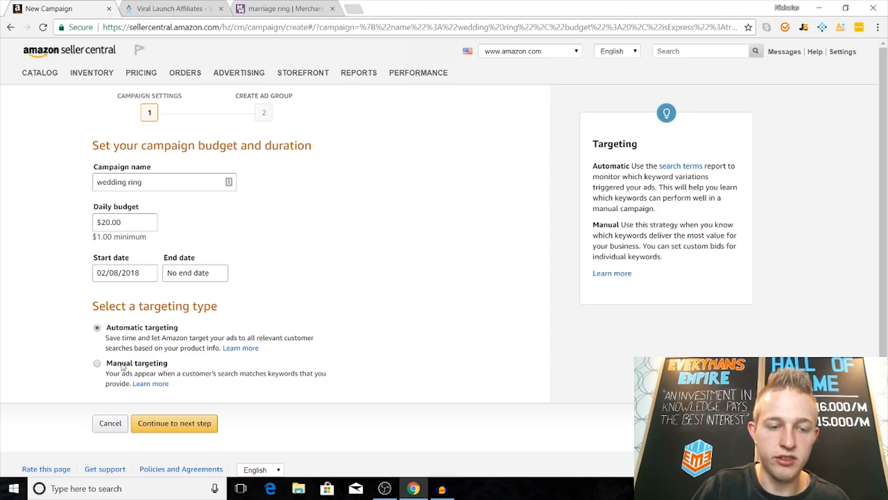
{"action": "left_click", "coordinate": [200, 423]}
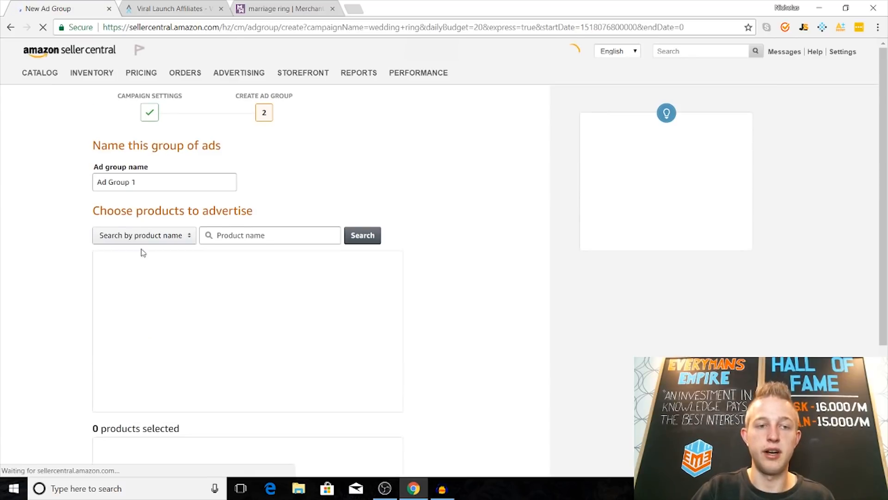
Step: Name the ad group "wedding ring" and select one product to advertise
{"action": "left_click_drag", "start_coordinate": [150, 188], "coordinate": [59, 181]}
{"action": "type", "text": "we"}
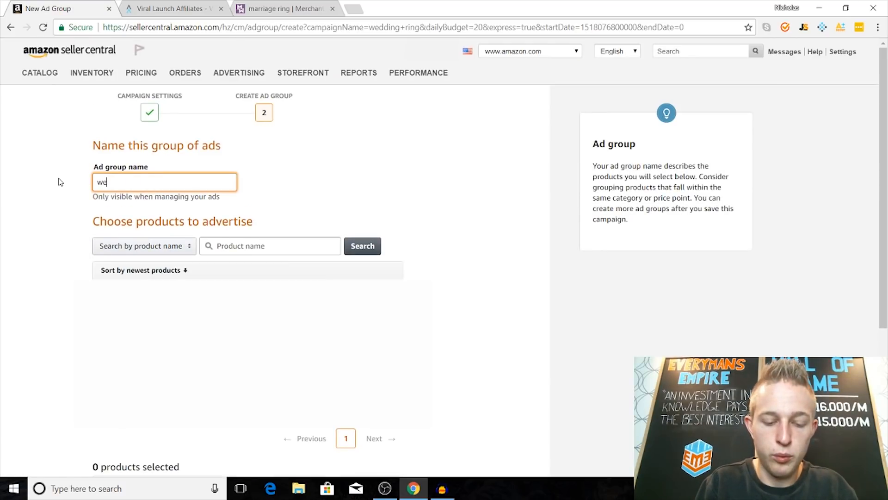
{"action": "type", "text": "dding ring"}
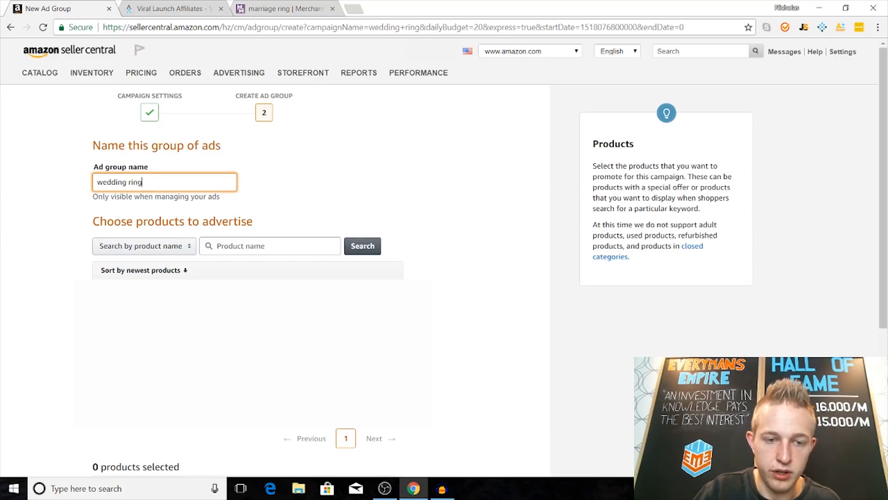
{"action": "left_click", "coordinate": [385, 371]}
Step: Set the ad group's default bid to $0.89 and save the finished campaign
{"action": "scroll", "coordinate": [477, 372], "scroll_direction": "down", "scroll_amount": 5}
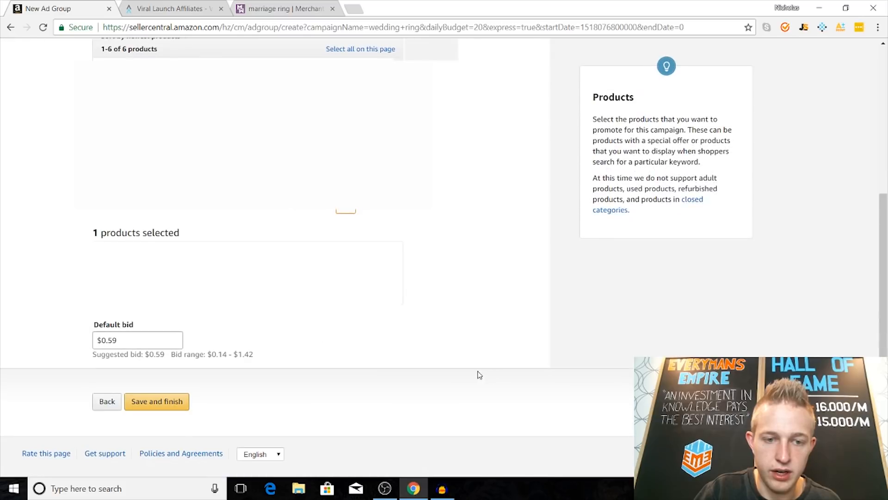
{"action": "triple_click", "coordinate": [150, 342]}
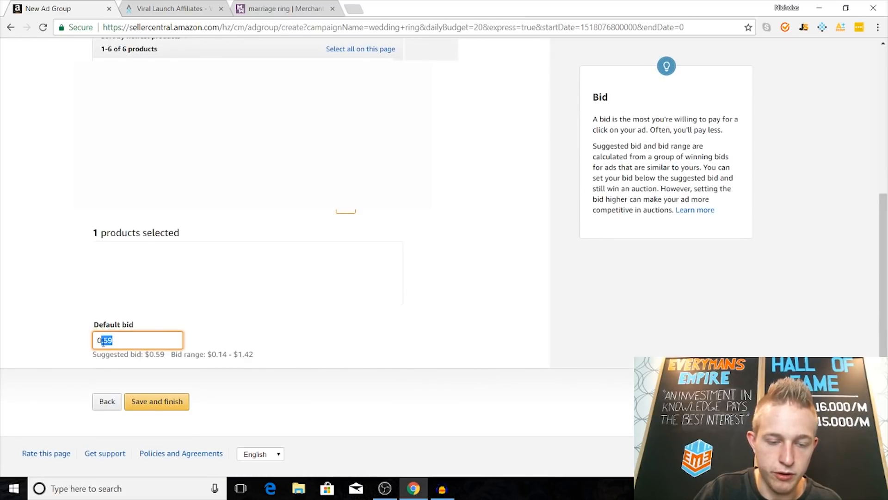
{"action": "type", "text": "0.89"}
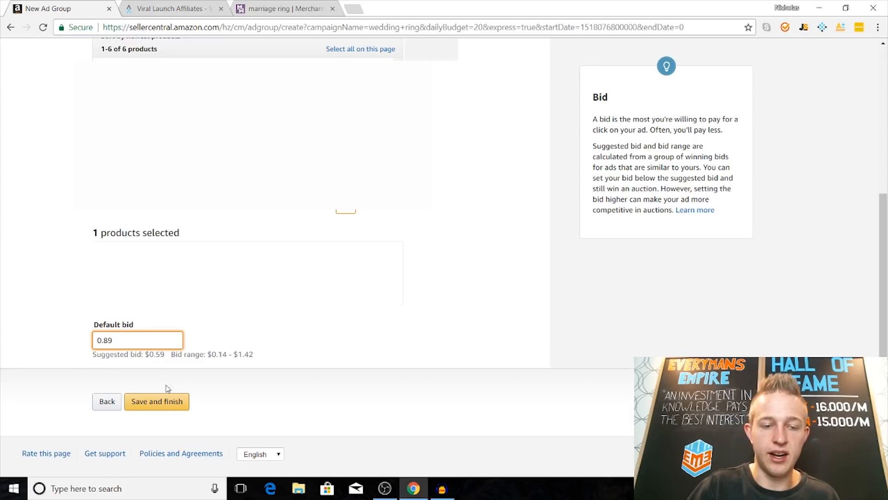
{"action": "left_click", "coordinate": [168, 402]}
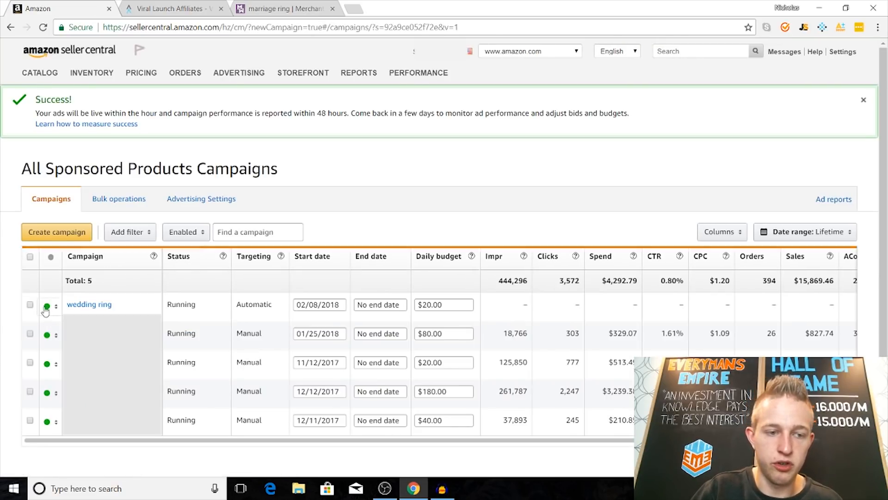
Step: Remove the automatic "wedding ring" campaign from the list of enabled campaigns
{"action": "left_click", "coordinate": [31, 306]}
{"action": "left_click", "coordinate": [391, 234]}
{"action": "left_click", "coordinate": [328, 236]}
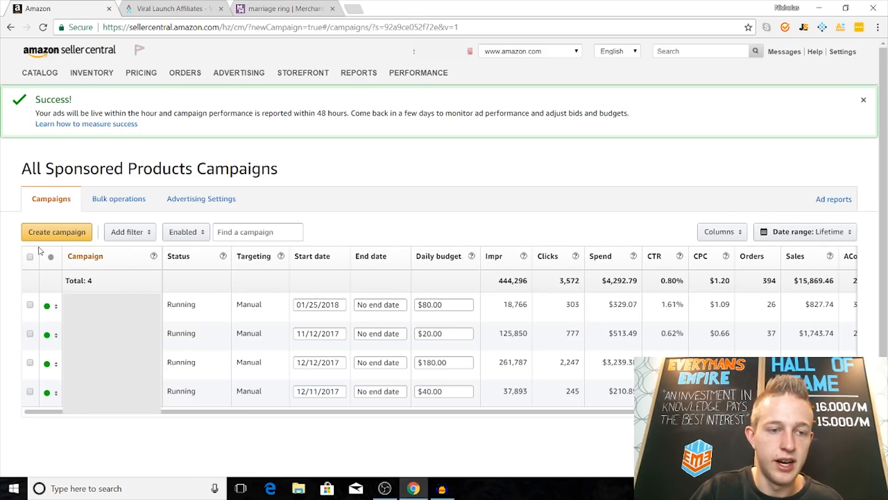
Step: Start another new campaign and name it "wedding ring manual"
{"action": "left_click", "coordinate": [45, 235]}
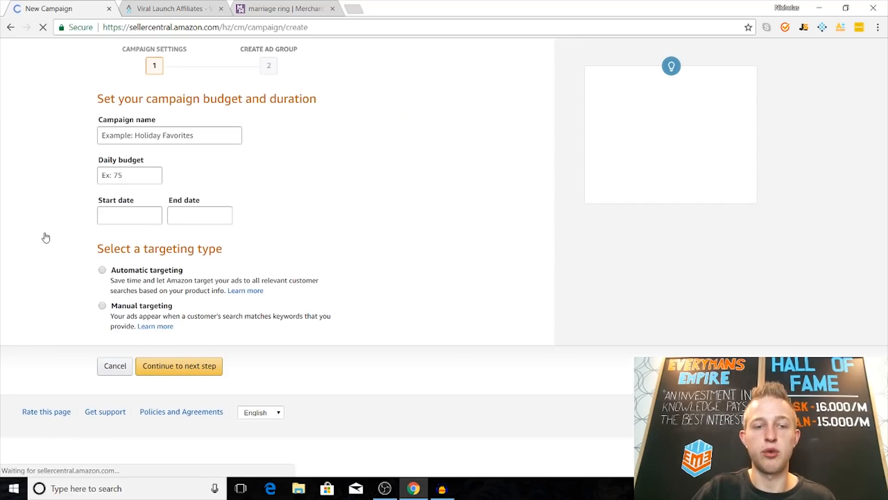
{"action": "type", "text": "wed"}
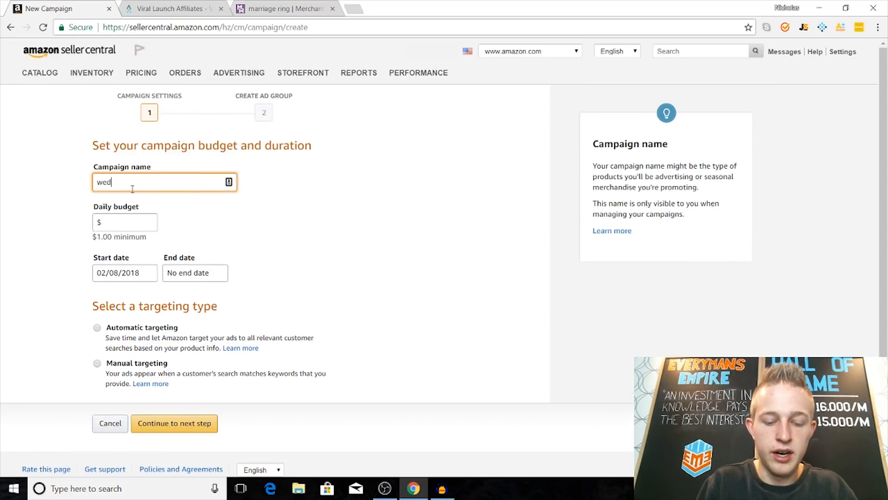
{"action": "type", "text": "ding ring marri"}
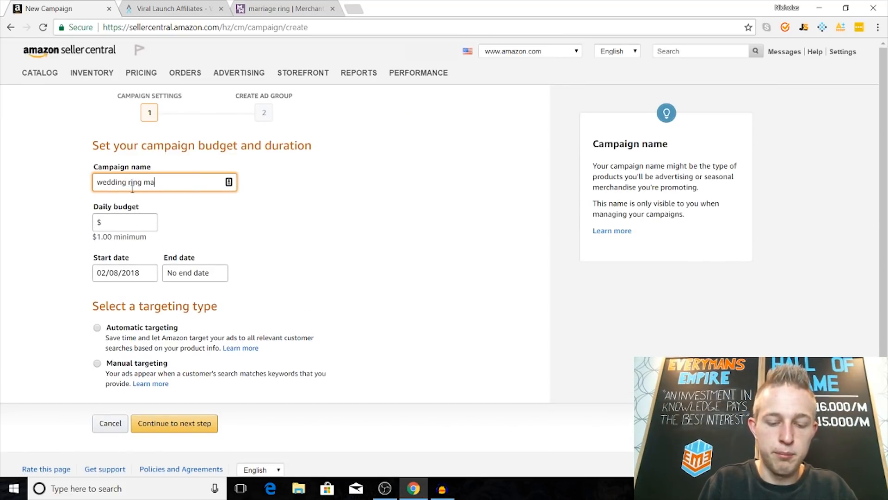
{"action": "key", "text": "BackSpace"}
{"action": "key", "text": "BackSpace"}
{"action": "key", "text": "BackSpace"}
{"action": "type", "text": "nual"}
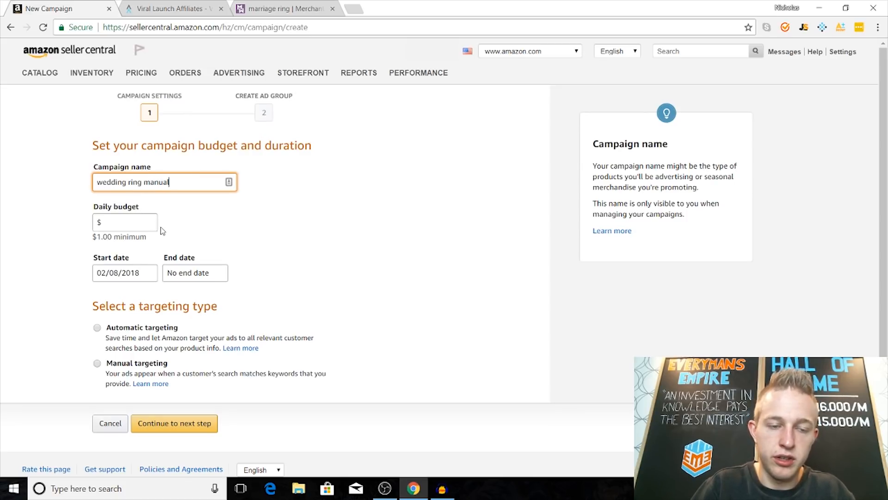
Step: Set the daily budget to $60 with manual targeting and continue to the ad group setup
{"action": "left_click", "coordinate": [123, 223]}
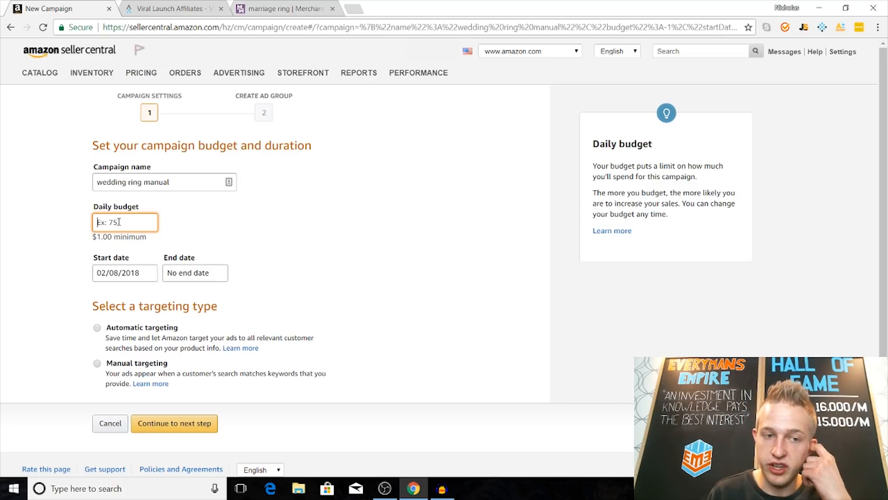
{"action": "type", "text": "60"}
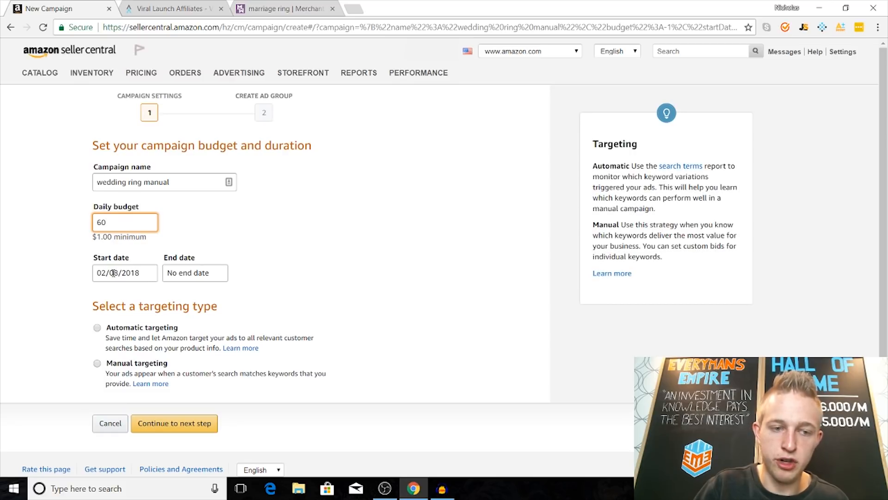
{"action": "left_click", "coordinate": [99, 362]}
{"action": "left_click", "coordinate": [97, 363]}
{"action": "left_click", "coordinate": [187, 425]}
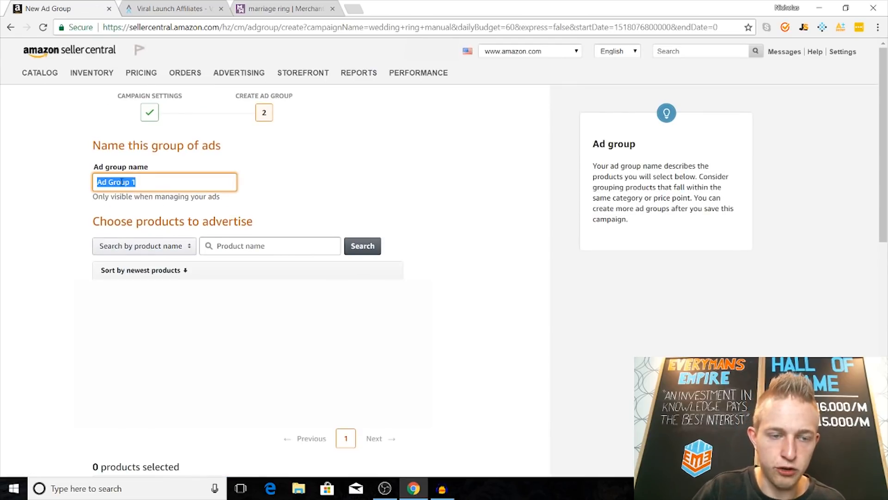
Step: Name the manual campaign's ad group "wedding ring" and select a product to advertise
{"action": "key", "text": "BackSpace"}
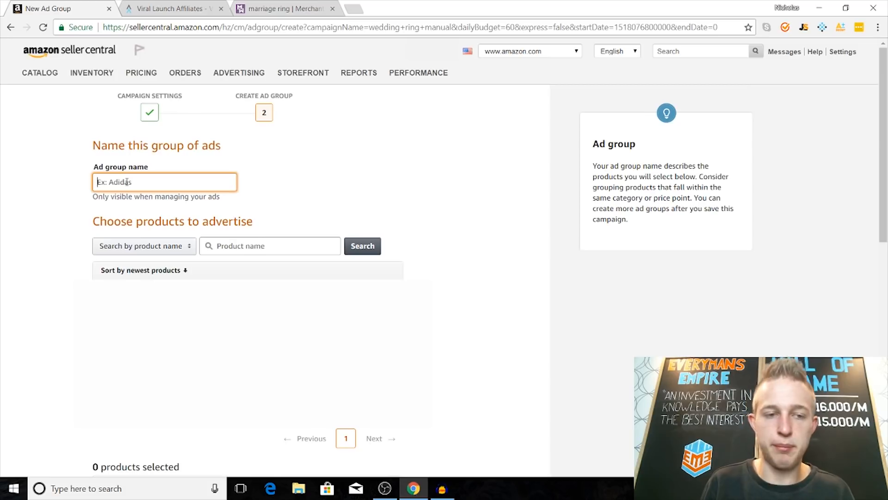
{"action": "type", "text": "wedding irng"}
{"action": "key", "text": "BackSpace"}
{"action": "key", "text": "BackSpace"}
{"action": "key", "text": "BackSpace"}
{"action": "key", "text": "BackSpace"}
{"action": "type", "text": "ring"}
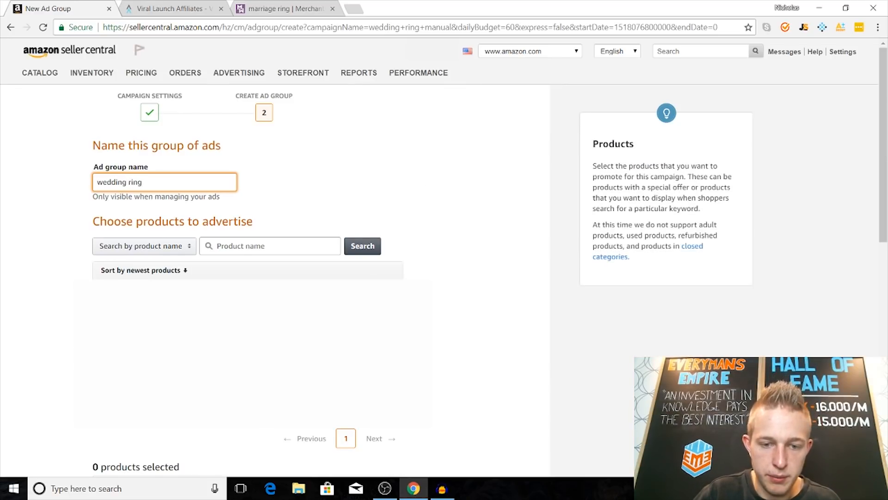
{"action": "left_click", "coordinate": [384, 324]}
Step: Set the default bid to $0.59 and enable Bid+ for the ad group
{"action": "scroll", "coordinate": [476, 362], "scroll_direction": "down", "scroll_amount": 6}
{"action": "left_click", "coordinate": [170, 311]}
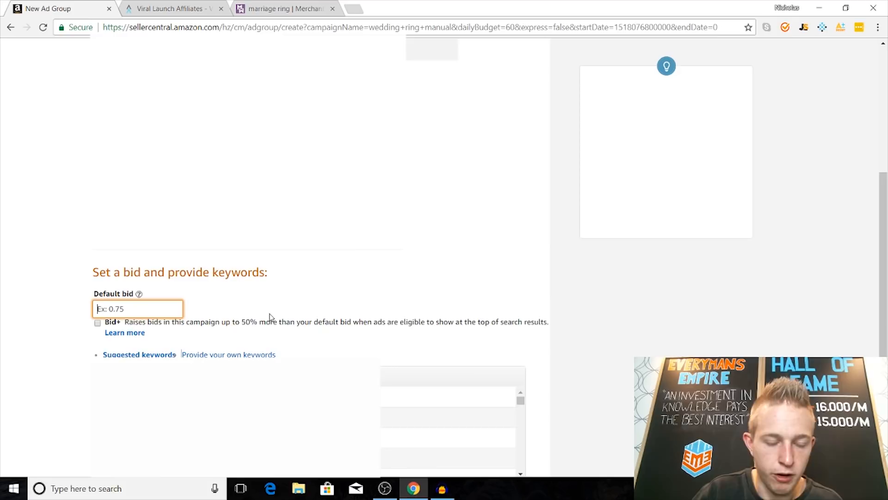
{"action": "type", "text": "."}
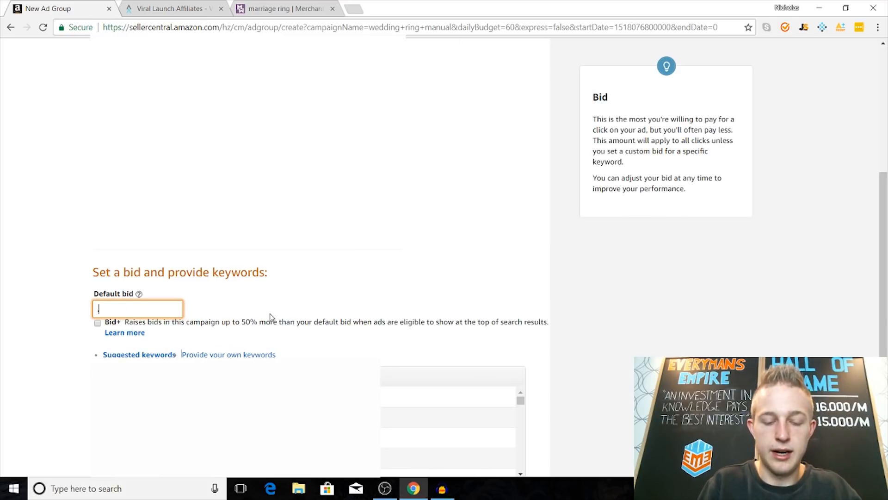
{"action": "type", "text": "59"}
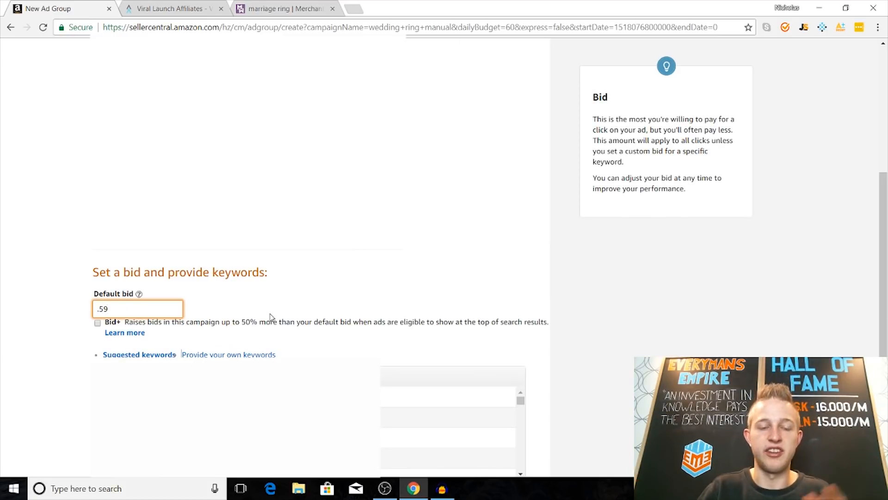
{"action": "left_click", "coordinate": [98, 323]}
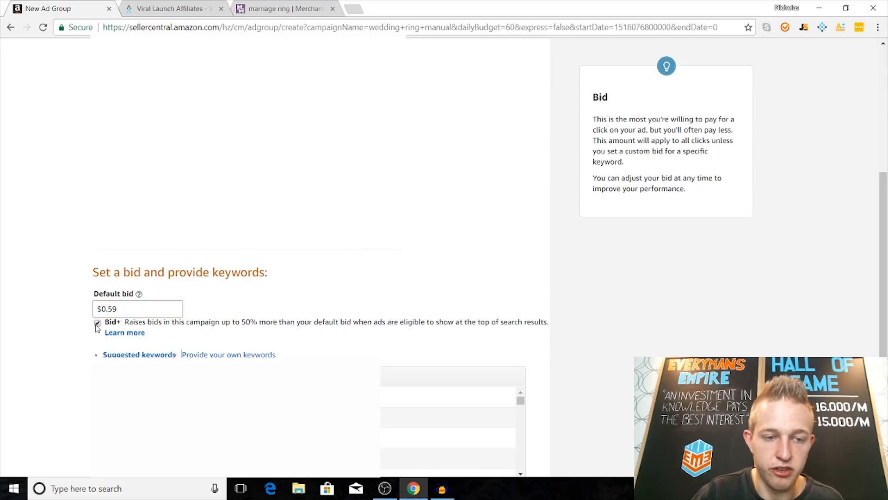
Step: Switch to providing your own keywords and review the match types, keeping Broad
{"action": "scroll", "coordinate": [497, 252], "scroll_direction": "down", "scroll_amount": 1}
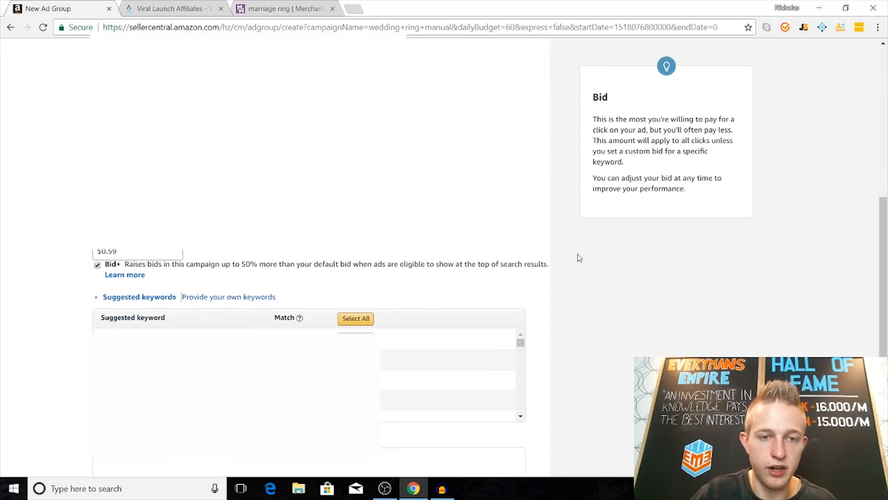
{"action": "scroll", "coordinate": [543, 337], "scroll_direction": "down", "scroll_amount": 3}
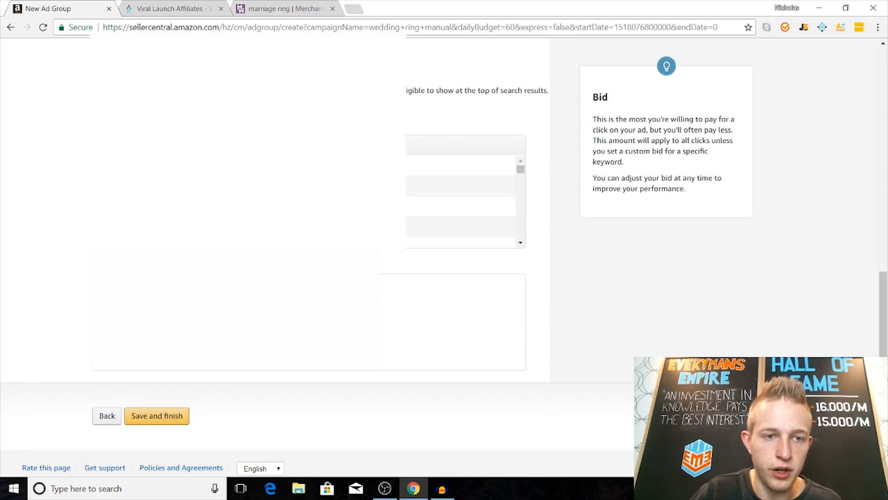
{"action": "left_click", "coordinate": [207, 126]}
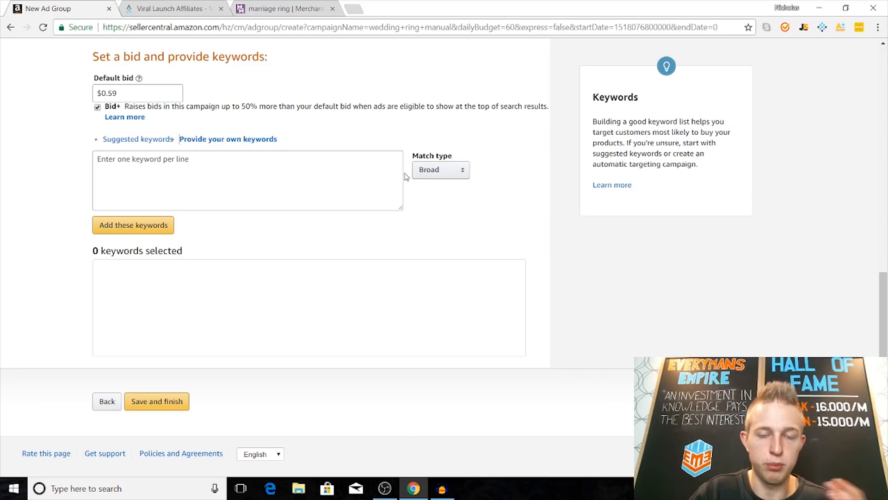
{"action": "left_click", "coordinate": [444, 172]}
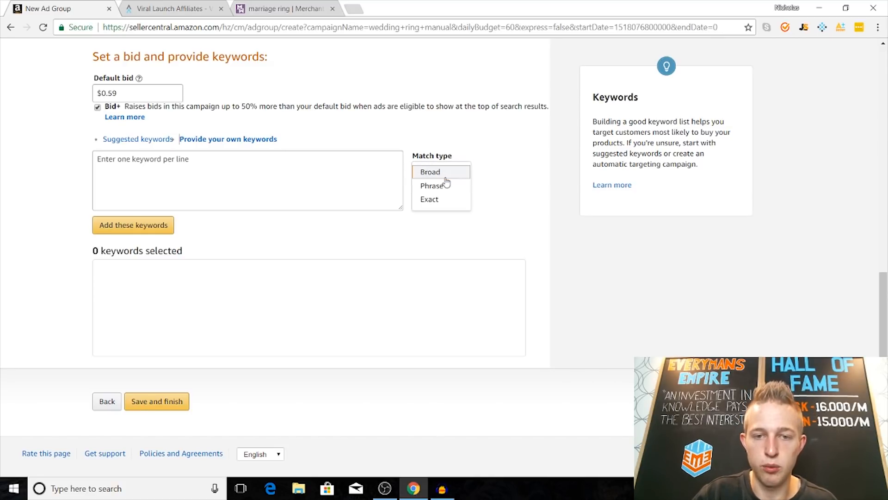
{"action": "left_click", "coordinate": [496, 205]}
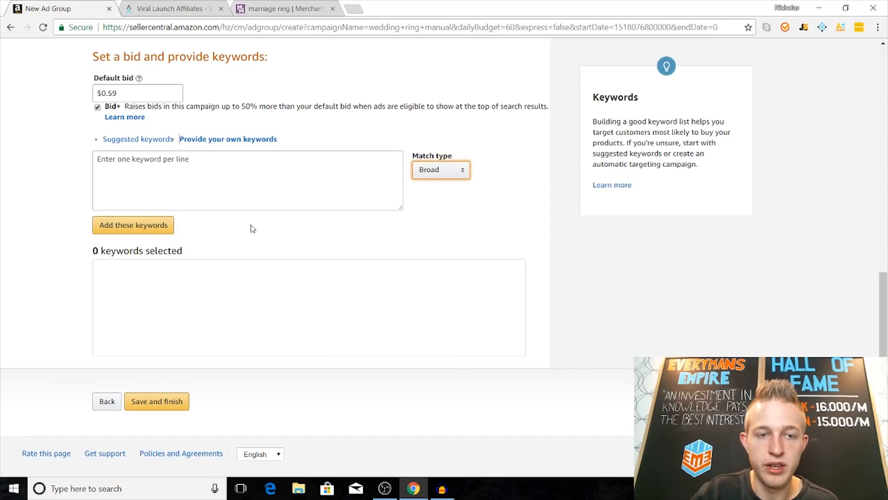
Step: Switch to MerchantWords and download the "marriage ring" keyword results as a CSV file
{"action": "left_click", "coordinate": [288, 12]}
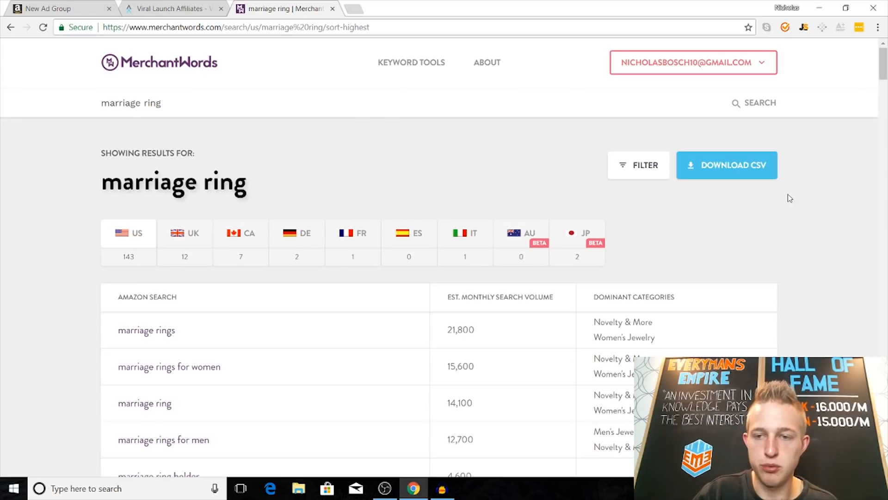
{"action": "left_click", "coordinate": [756, 169]}
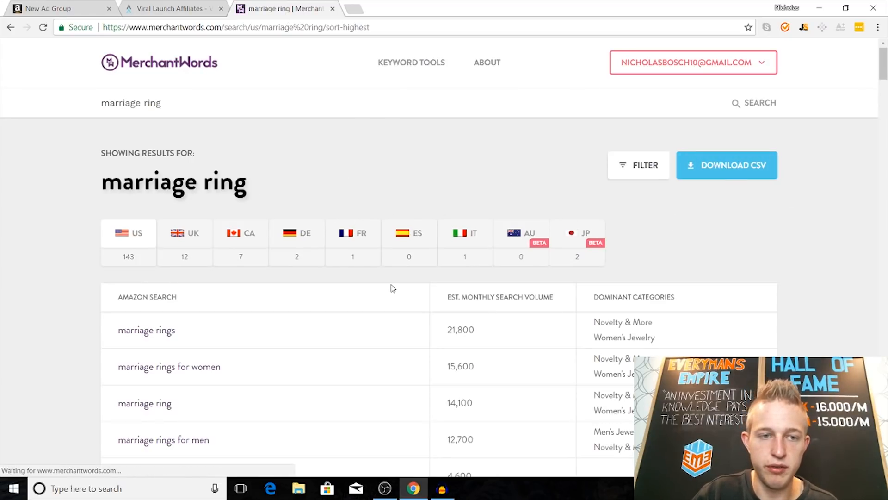
Step: Search MerchantWords for "wedding ring" and download the keyword results as a CSV file
{"action": "double_click", "coordinate": [142, 103]}
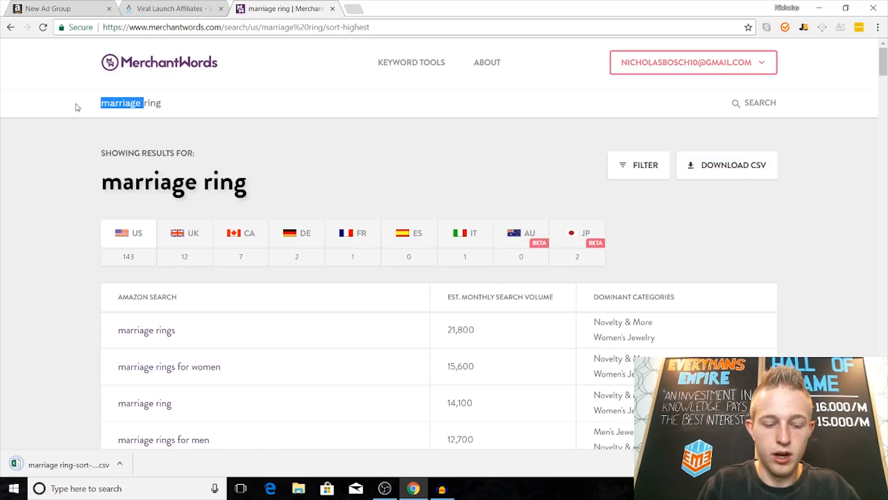
{"action": "type", "text": "wedding"}
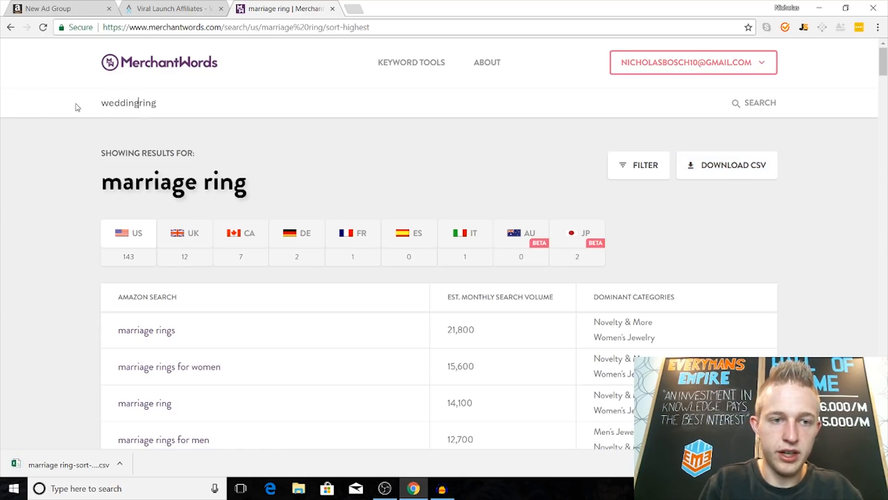
{"action": "left_click", "coordinate": [736, 103]}
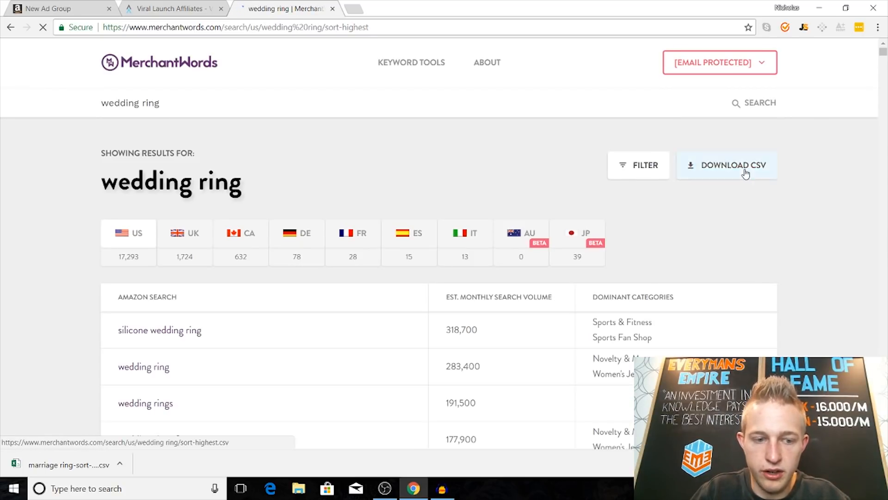
{"action": "left_click", "coordinate": [746, 170]}
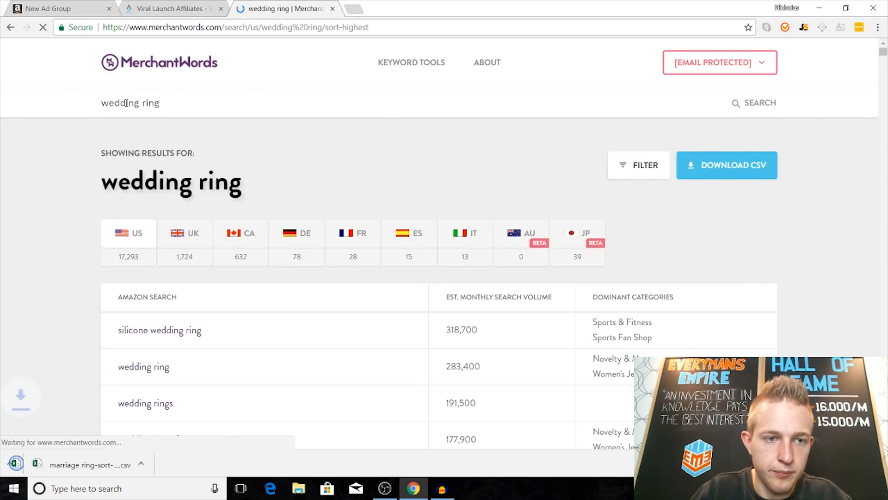
Step: Search MerchantWords for "engagement ring" and download the keyword results as a CSV file
{"action": "left_click_drag", "start_coordinate": [134, 103], "coordinate": [93, 108]}
{"action": "left_click", "coordinate": [142, 102]}
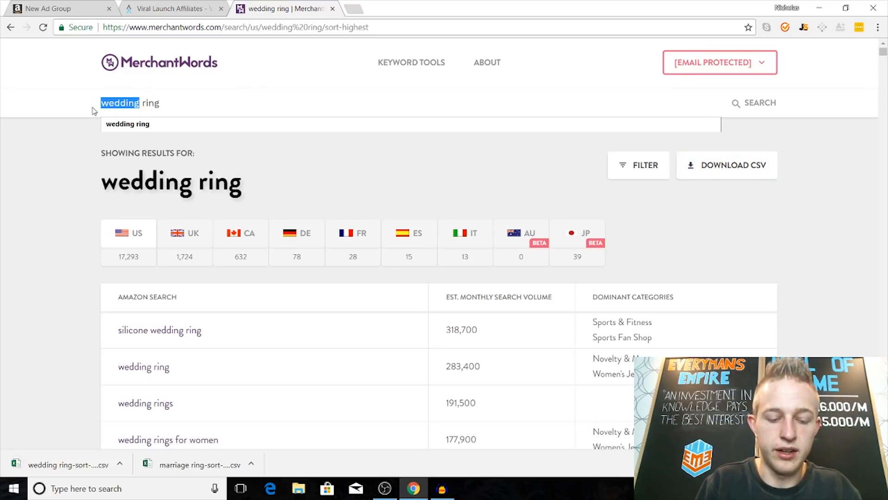
{"action": "type", "text": "engagement"}
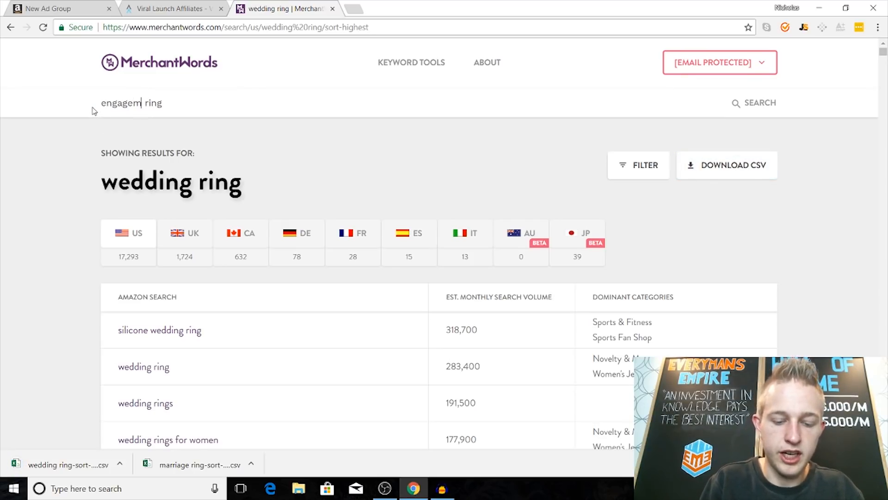
{"action": "left_click", "coordinate": [746, 103]}
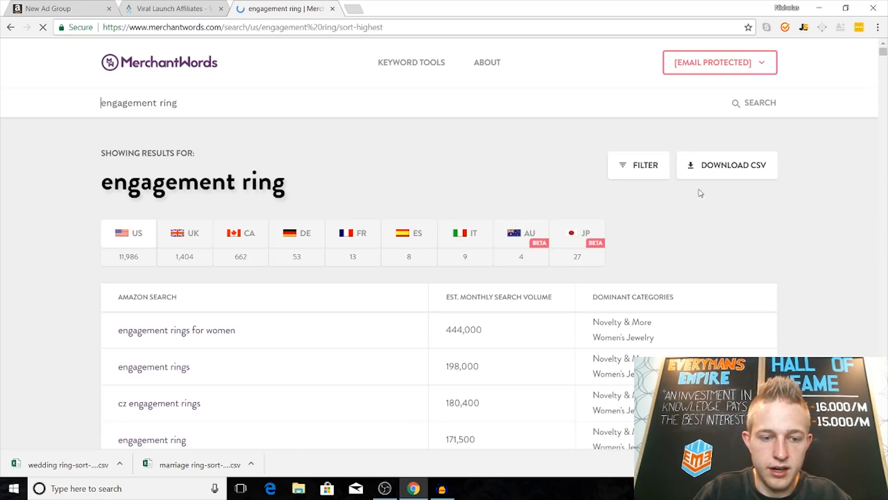
{"action": "left_click", "coordinate": [738, 172]}
Step: Search MerchantWords for "promise ring" and download the keyword results as a CSV file
{"action": "left_click_drag", "start_coordinate": [159, 106], "coordinate": [93, 107]}
{"action": "key", "text": "BackSpace"}
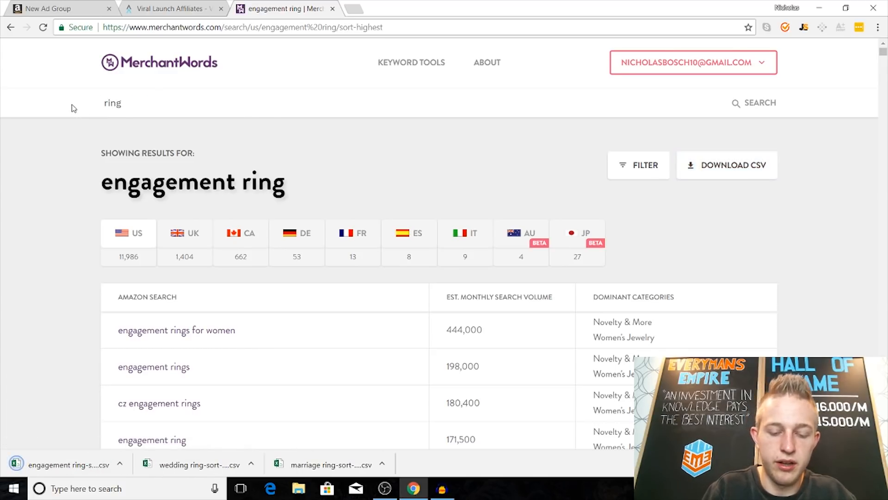
{"action": "type", "text": "promise"}
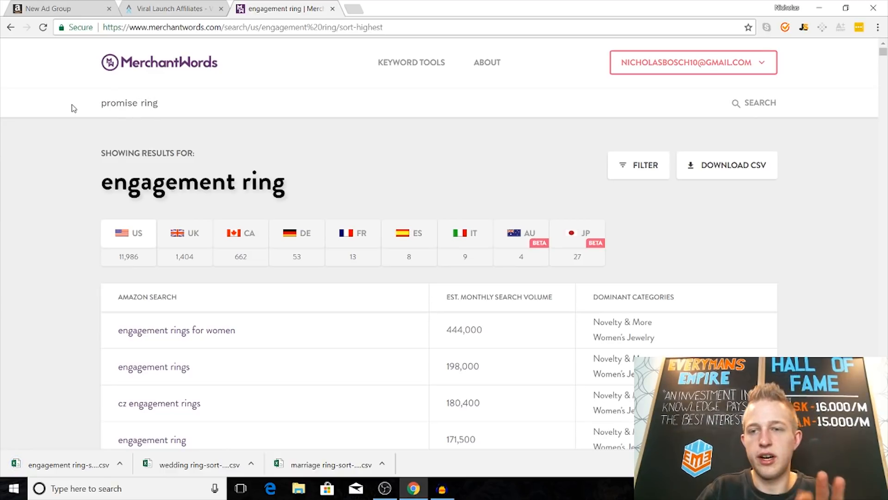
{"action": "left_click", "coordinate": [740, 102]}
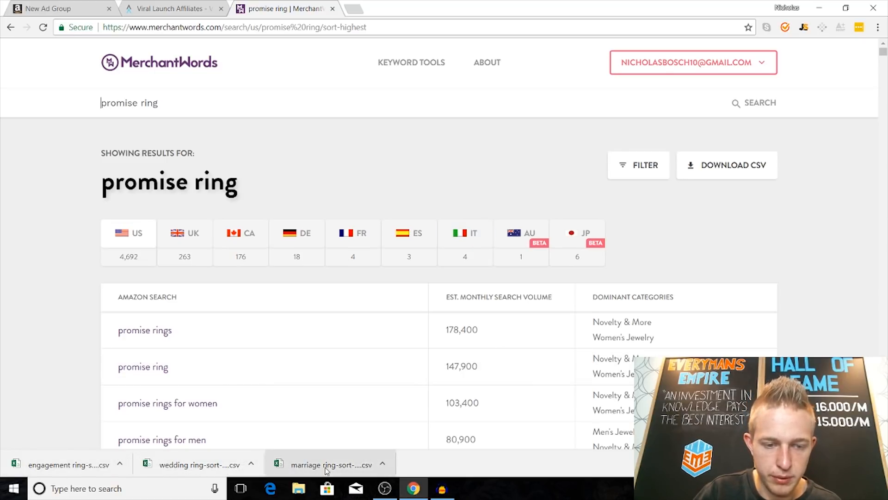
{"action": "left_click", "coordinate": [738, 171]}
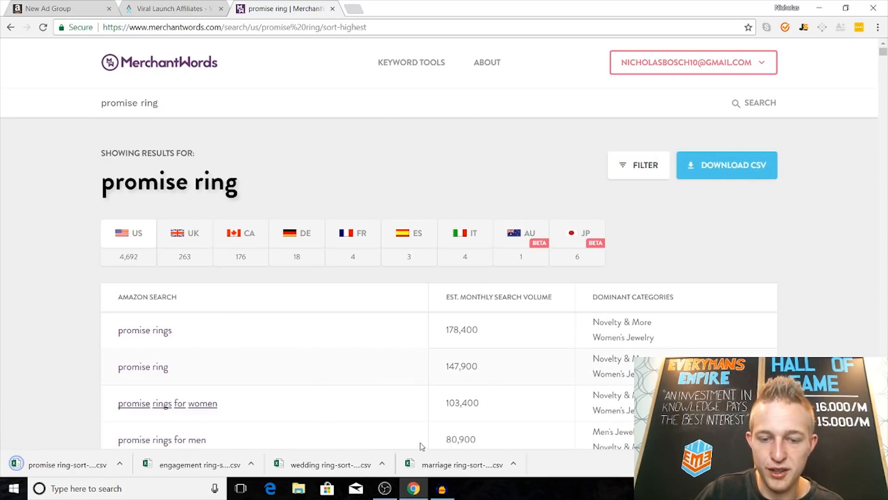
Step: Open the four downloaded marriage, wedding, engagement and promise ring CSV files in Excel and dismiss the subscription notices
{"action": "left_click", "coordinate": [458, 465]}
{"action": "left_click", "coordinate": [328, 465]}
{"action": "left_click", "coordinate": [199, 464]}
{"action": "left_click", "coordinate": [64, 464]}
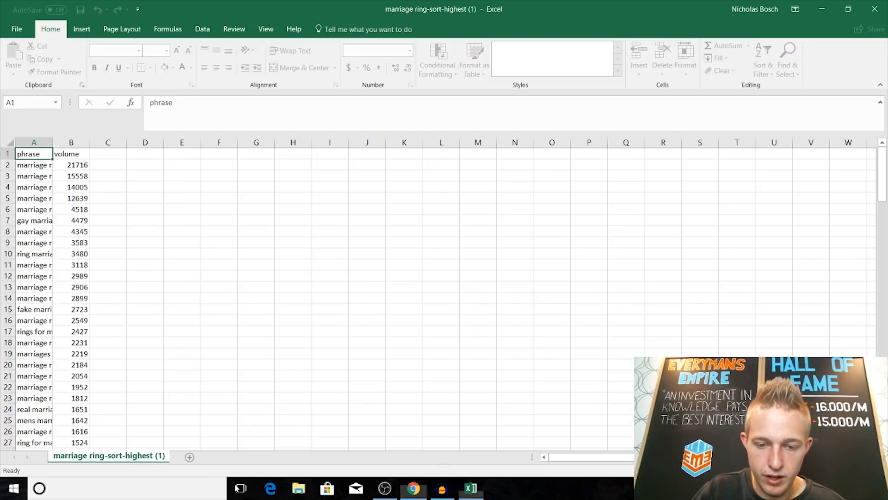
{"action": "mouse_move", "coordinate": [472, 463]}
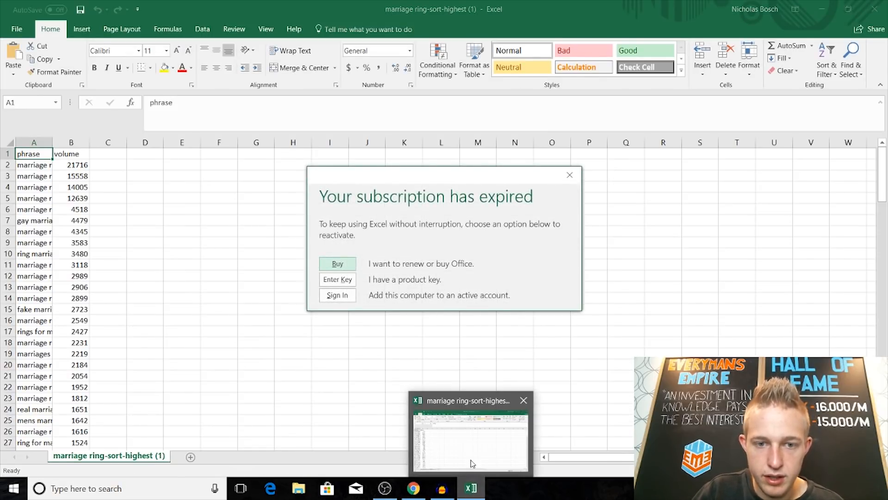
{"action": "left_click", "coordinate": [570, 175]}
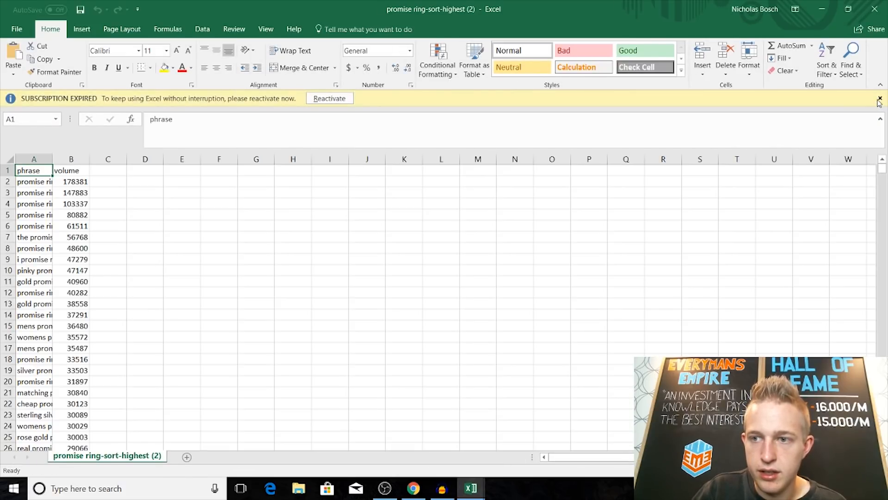
{"action": "left_click", "coordinate": [880, 99]}
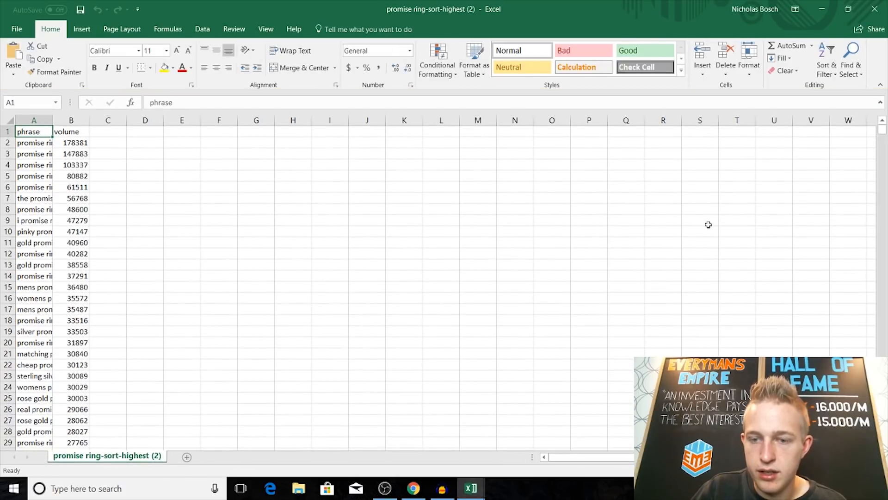
Step: Save the wedding ring workbook in Downloads as a CSV file named "wedding ring masterlist keywords 1"
{"action": "mouse_move", "coordinate": [470, 486]}
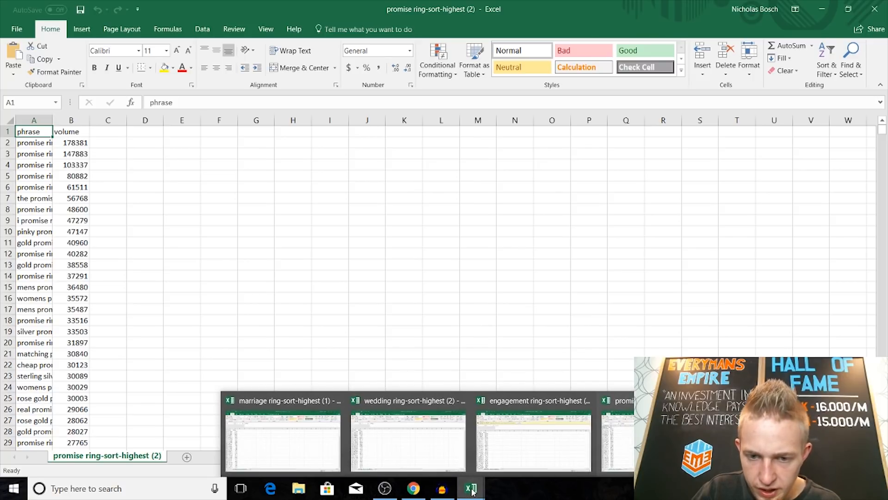
{"action": "left_click", "coordinate": [430, 447]}
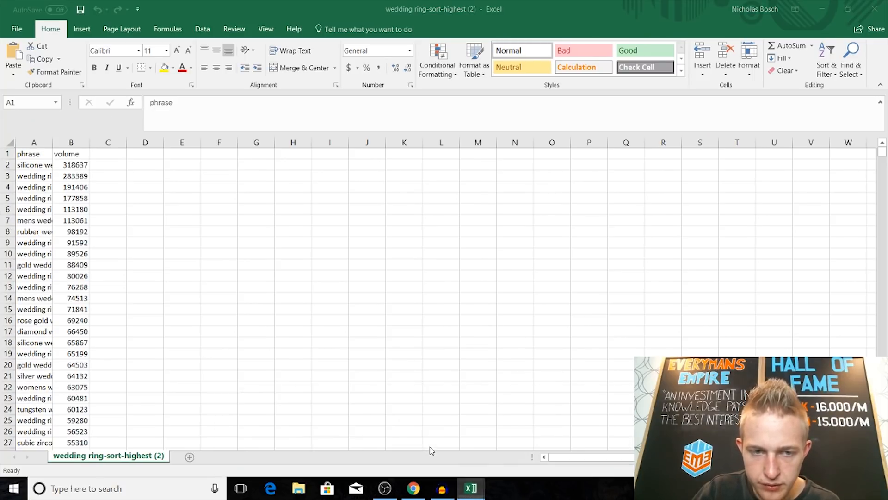
{"action": "left_click", "coordinate": [17, 29]}
{"action": "left_click", "coordinate": [53, 131]}
{"action": "left_click", "coordinate": [311, 100]}
{"action": "type", "text": "w"}
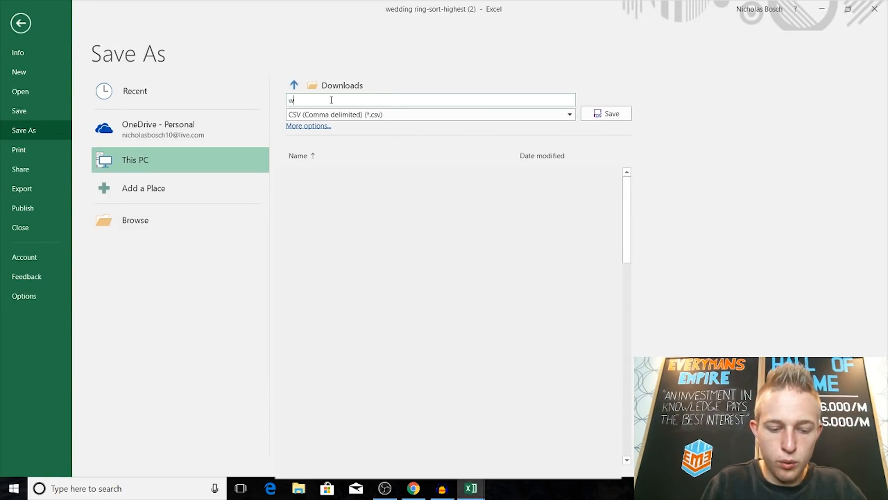
{"action": "type", "text": "edding ring masterlist keywords"}
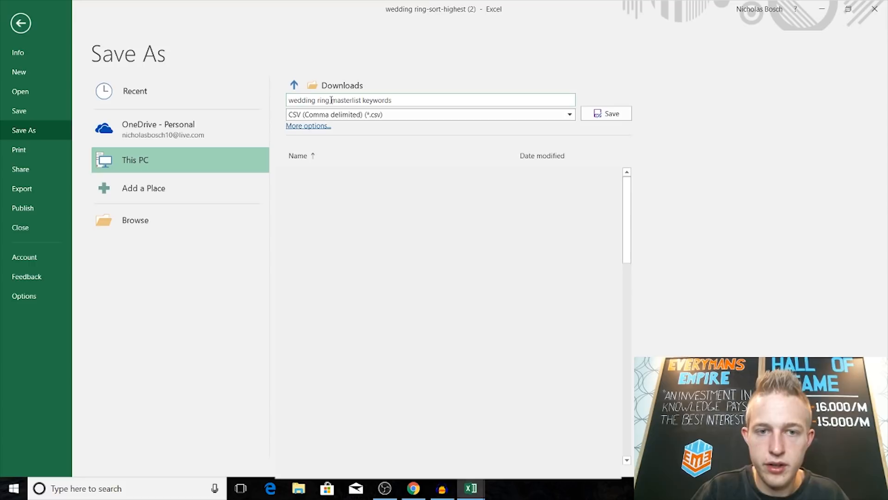
{"action": "left_click", "coordinate": [611, 115]}
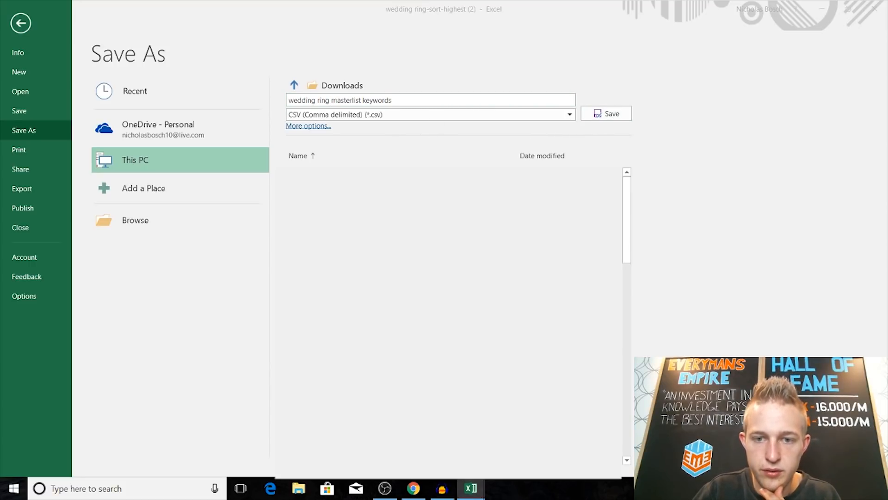
{"action": "left_click", "coordinate": [425, 98]}
{"action": "left_click", "coordinate": [425, 98]}
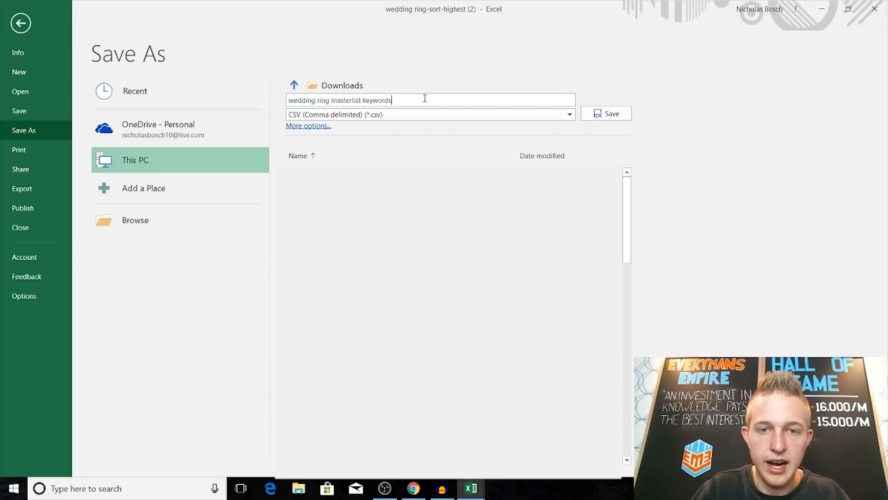
{"action": "left_click", "coordinate": [609, 114]}
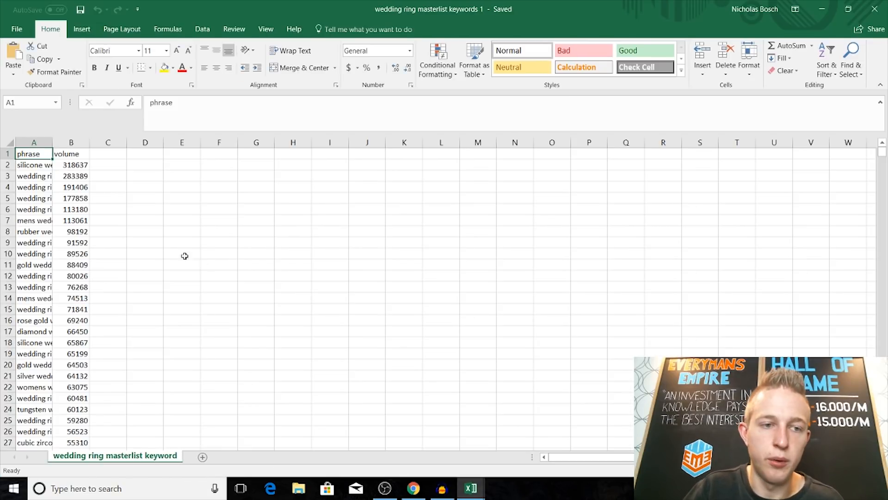
Step: Copy the phrases and volumes in rows 2 to 136 of the marriage ring workbook
{"action": "mouse_move", "coordinate": [464, 494]}
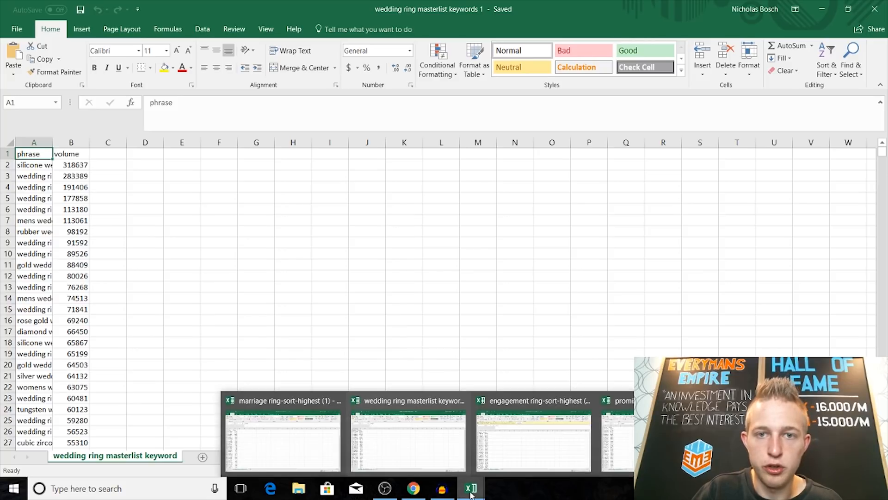
{"action": "left_click", "coordinate": [315, 458]}
{"action": "left_click_drag", "start_coordinate": [44, 165], "coordinate": [73, 392]}
{"action": "right_click", "coordinate": [73, 392]}
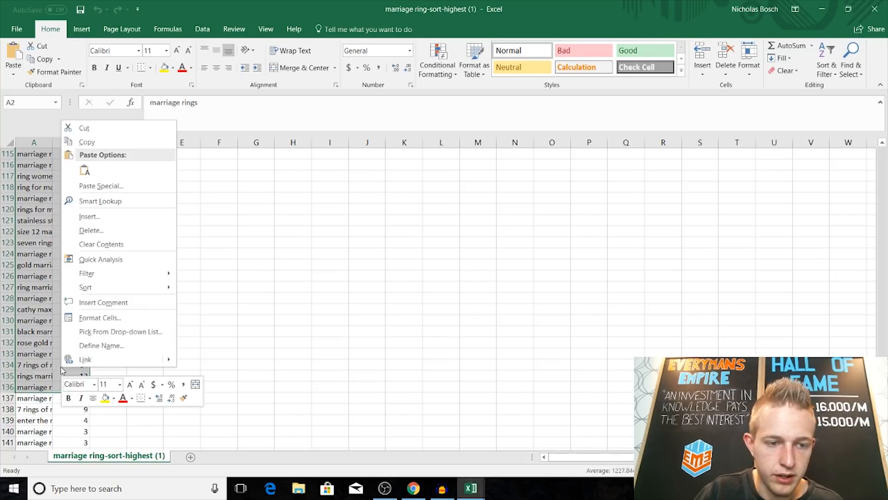
{"action": "left_click", "coordinate": [96, 140]}
{"action": "scroll", "coordinate": [83, 342], "scroll_direction": "up", "scroll_amount": 20}
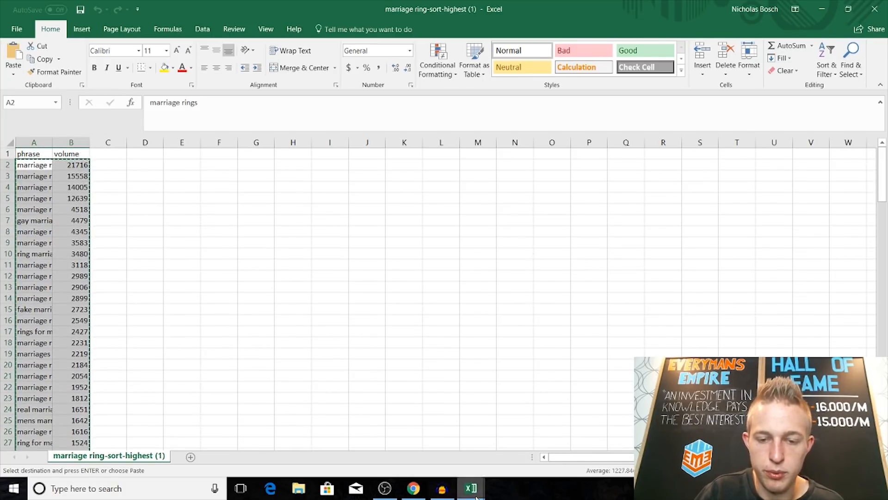
Step: Paste the copied marriage ring keywords into the wedding ring masterlist below its last entry, starting at cell A1002
{"action": "mouse_move", "coordinate": [476, 498]}
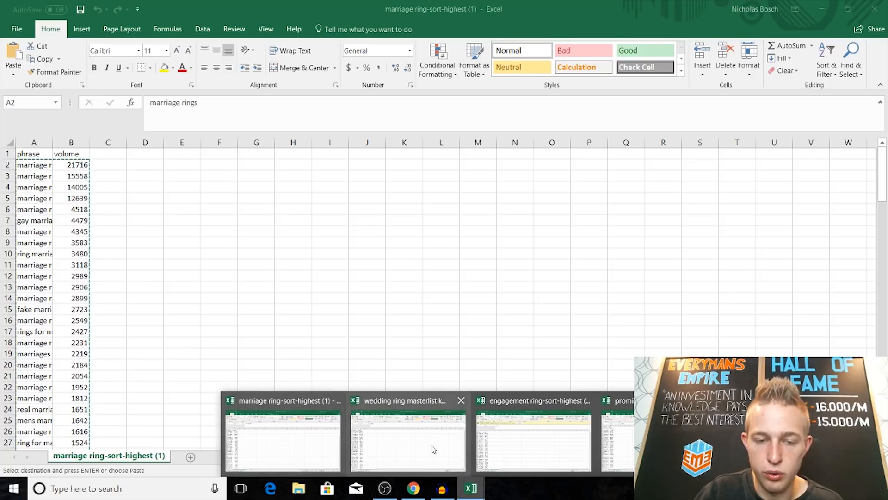
{"action": "left_click", "coordinate": [409, 449]}
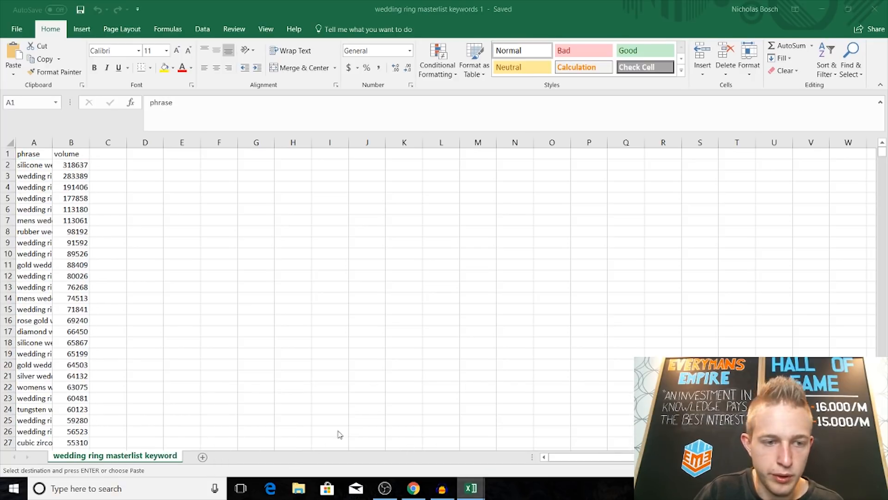
{"action": "left_click_drag", "start_coordinate": [882, 152], "coordinate": [883, 437]}
{"action": "scroll", "coordinate": [4, 365], "scroll_direction": "down", "scroll_amount": 4}
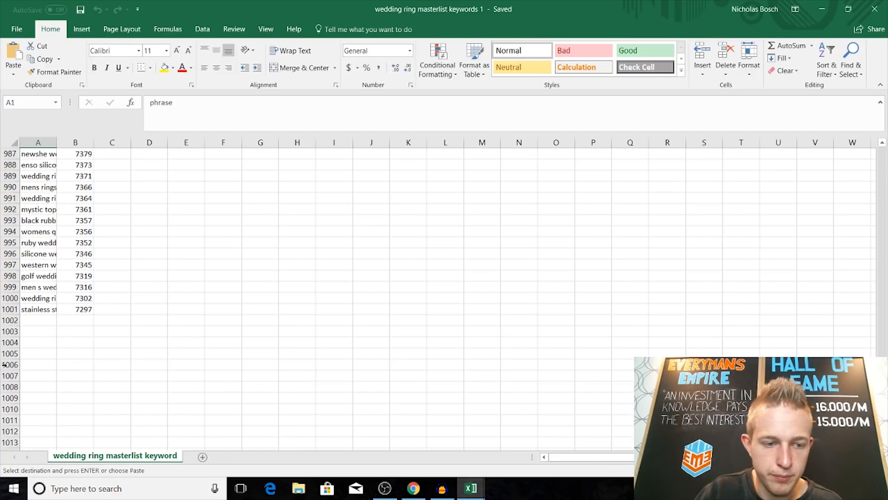
{"action": "left_click", "coordinate": [62, 325]}
{"action": "right_click", "coordinate": [43, 319]}
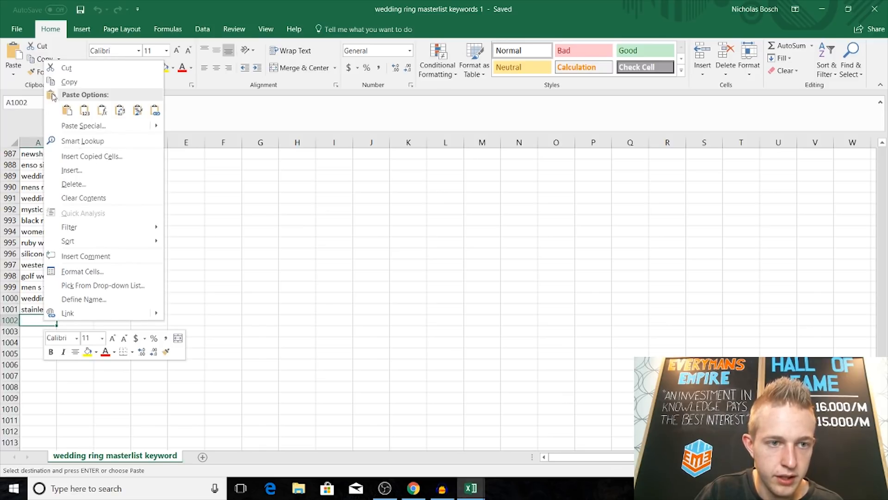
{"action": "left_click", "coordinate": [62, 110]}
Step: Close the marriage ring workbook and keep the copied data on the clipboard
{"action": "mouse_move", "coordinate": [471, 489]}
{"action": "left_click", "coordinate": [303, 426]}
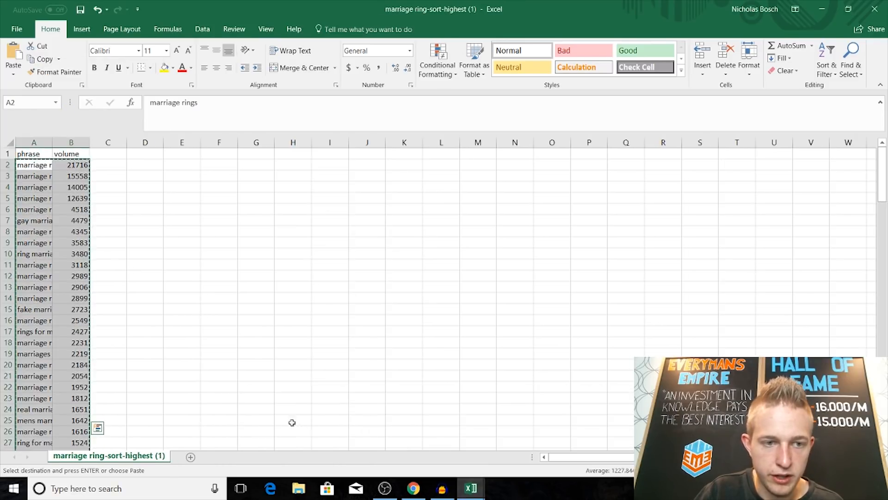
{"action": "left_click", "coordinate": [875, 9]}
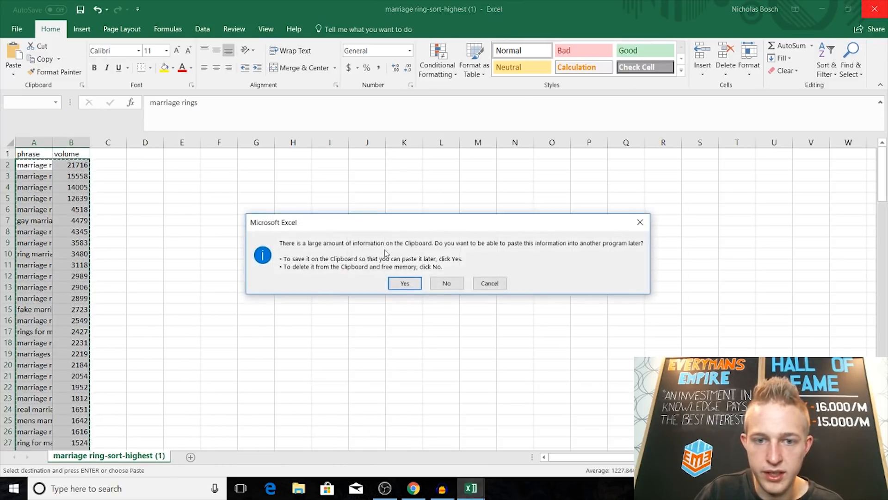
{"action": "left_click", "coordinate": [402, 282]}
Step: Copy the phrases and volumes in rows 2 to 999 of the promise ring workbook
{"action": "mouse_move", "coordinate": [471, 488]}
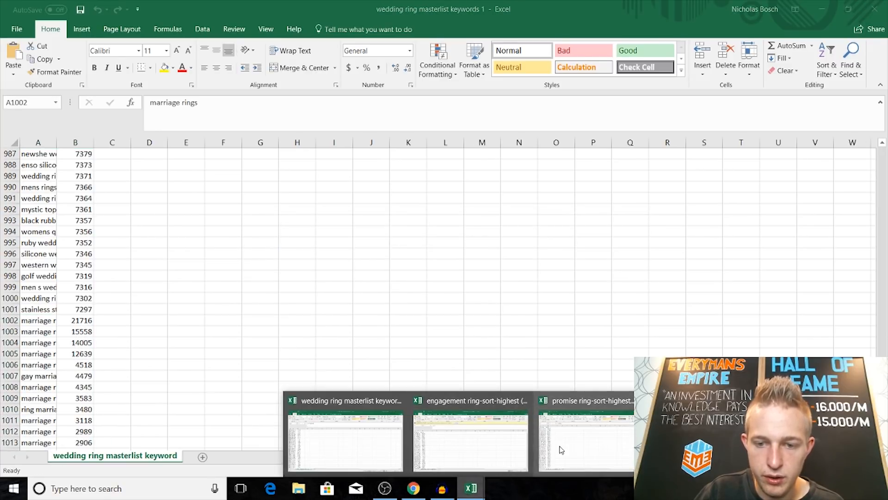
{"action": "left_click", "coordinate": [537, 414]}
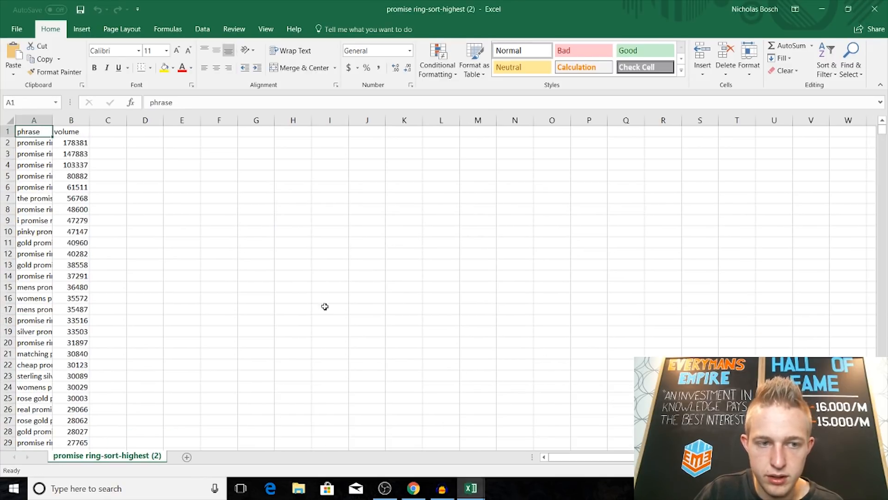
{"action": "left_click_drag", "start_coordinate": [44, 142], "coordinate": [61, 493]}
{"action": "right_click", "coordinate": [76, 393]}
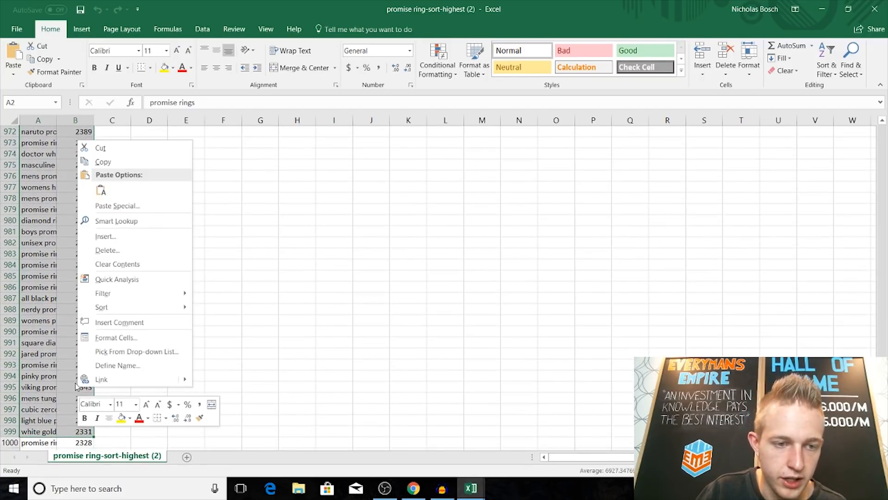
{"action": "left_click", "coordinate": [119, 162]}
{"action": "key", "text": "ctrl+Home"}
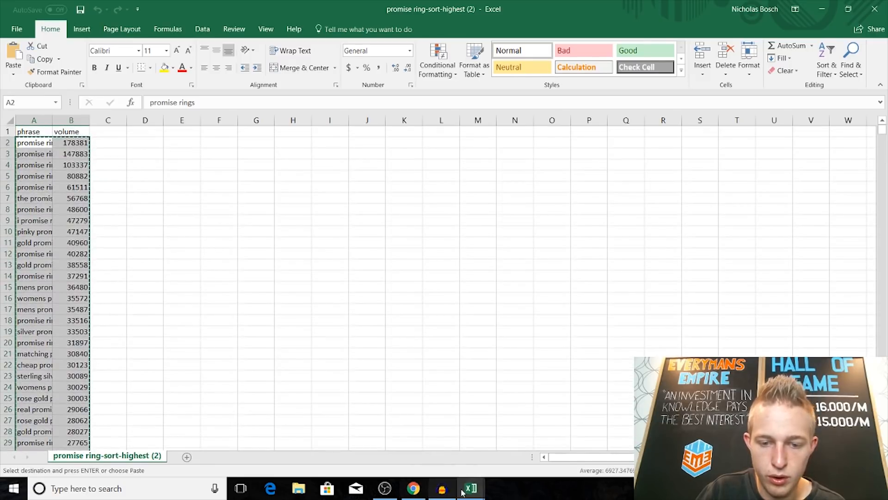
Step: Paste the copied promise ring keywords into the wedding ring masterlist below its last entry, starting at cell A1137
{"action": "mouse_move", "coordinate": [471, 488]}
{"action": "left_click", "coordinate": [334, 435]}
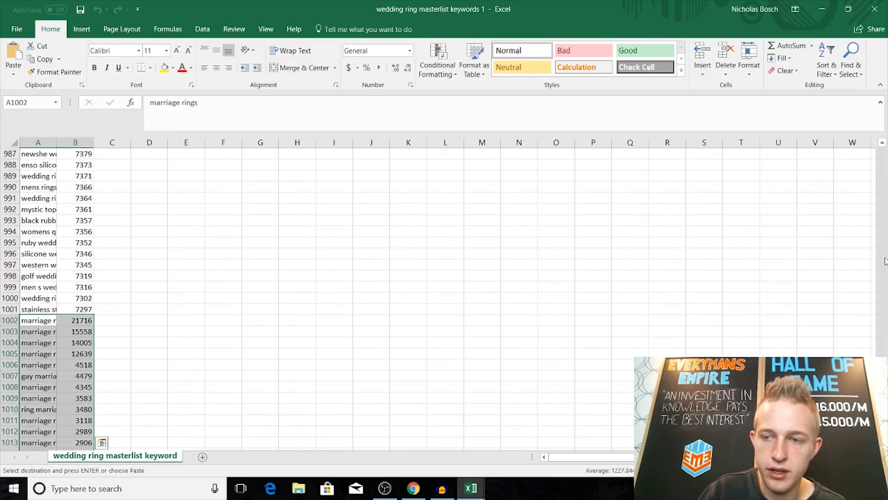
{"action": "left_click_drag", "start_coordinate": [882, 404], "coordinate": [883, 437]}
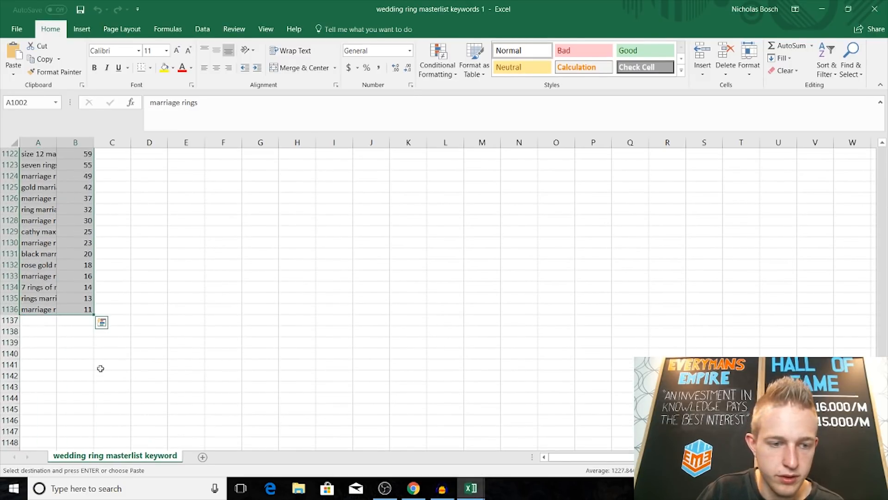
{"action": "left_click", "coordinate": [37, 320]}
{"action": "right_click", "coordinate": [37, 320]}
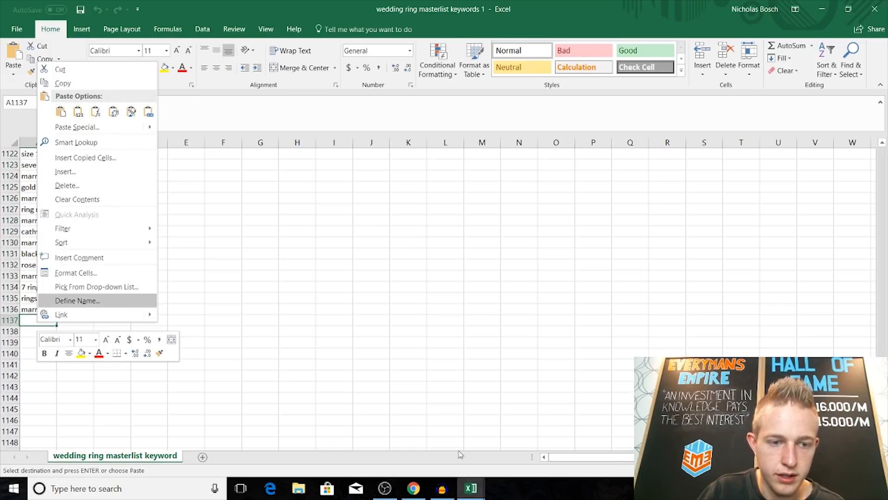
{"action": "left_click", "coordinate": [61, 112]}
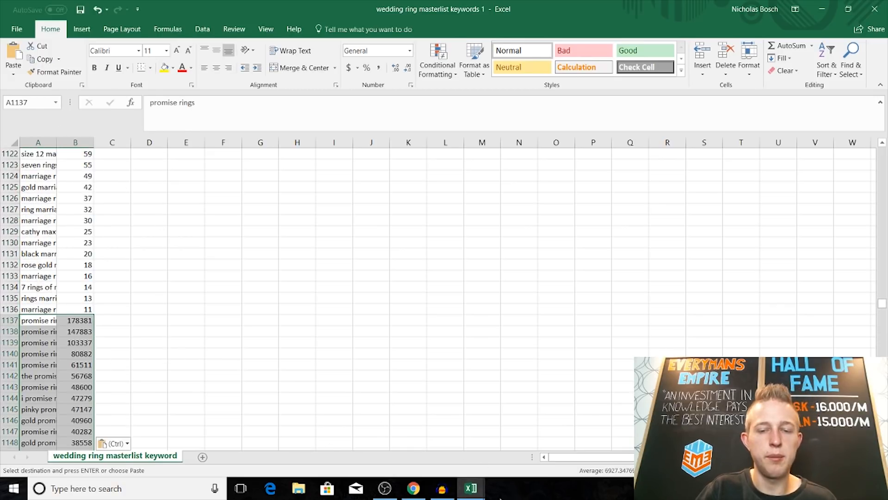
Step: Copy the phrases and volumes in rows 2 to 1002 of the engagement ring workbook
{"action": "mouse_move", "coordinate": [468, 487]}
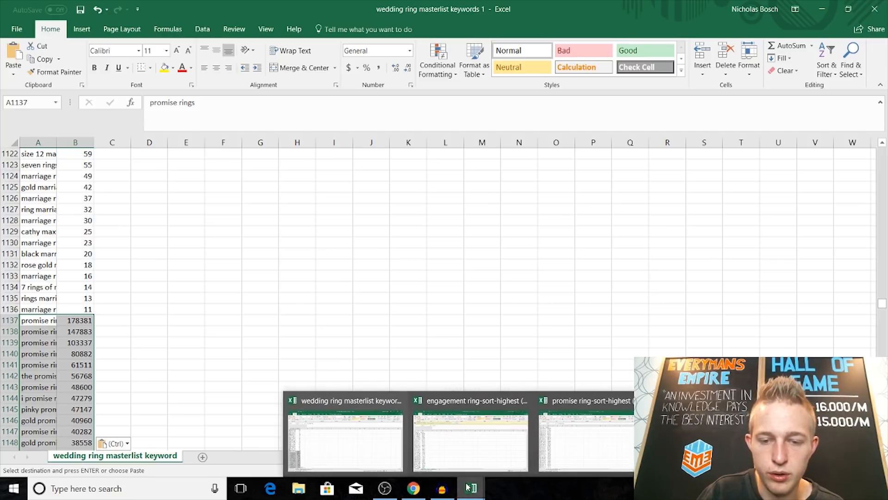
{"action": "left_click", "coordinate": [471, 470]}
{"action": "left_click", "coordinate": [46, 181]}
{"action": "left_click_drag", "start_coordinate": [56, 191], "coordinate": [75, 402]}
{"action": "right_click", "coordinate": [36, 336]}
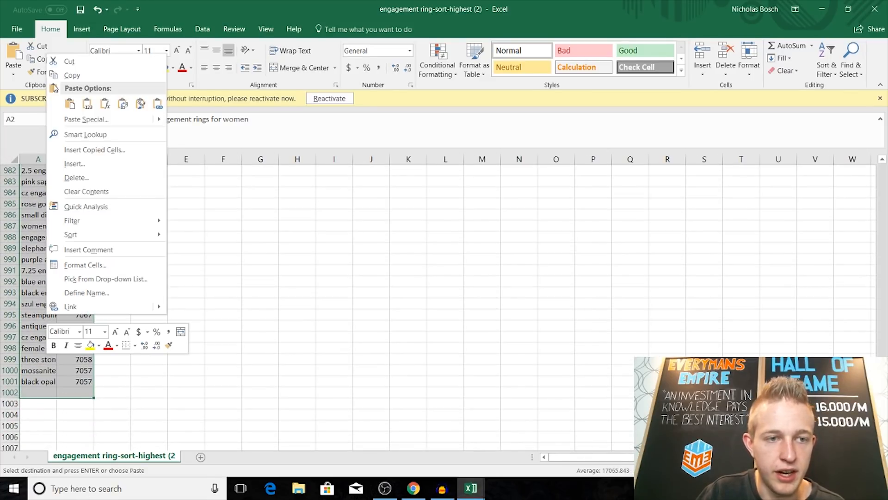
{"action": "left_click", "coordinate": [80, 76]}
{"action": "scroll", "coordinate": [177, 261], "scroll_direction": "up", "scroll_amount": 5}
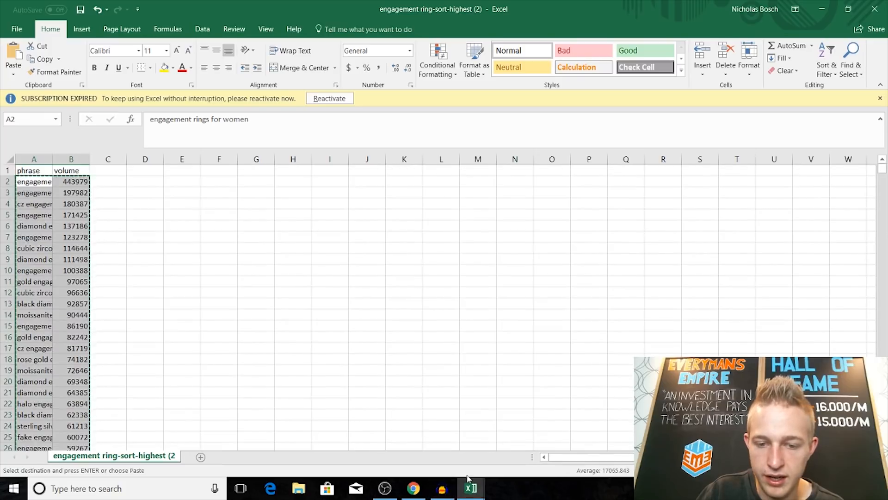
Step: Paste the copied engagement ring keywords into the wedding ring masterlist below its last entry, starting at cell A2135
{"action": "left_click", "coordinate": [471, 485]}
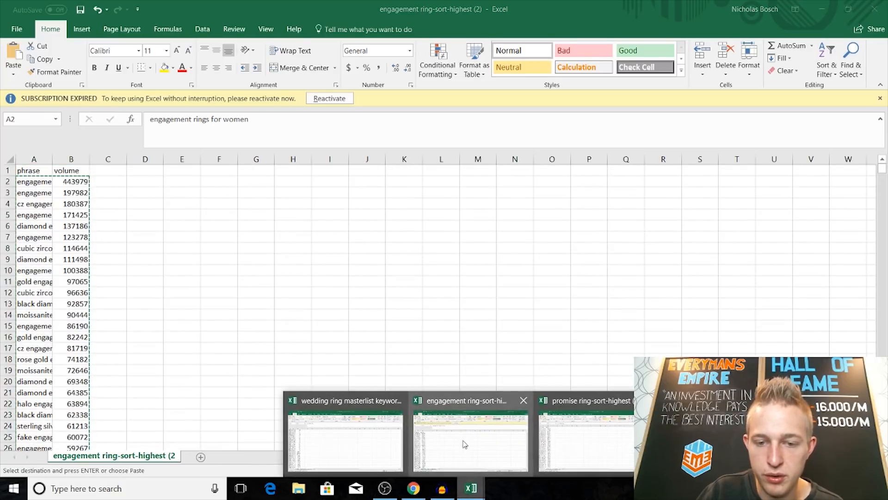
{"action": "left_click", "coordinate": [357, 440]}
{"action": "left_click_drag", "start_coordinate": [883, 306], "coordinate": [882, 443]}
{"action": "scroll", "coordinate": [24, 354], "scroll_direction": "down", "scroll_amount": 3}
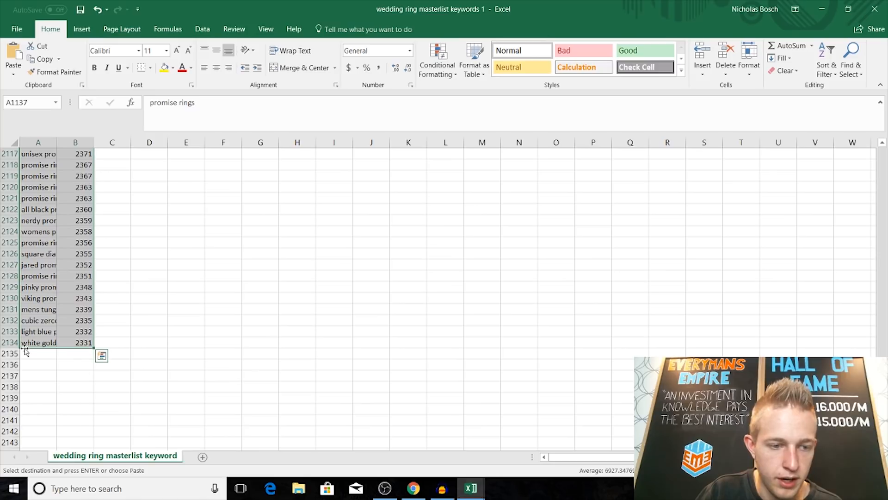
{"action": "left_click", "coordinate": [29, 352]}
{"action": "right_click", "coordinate": [29, 353]}
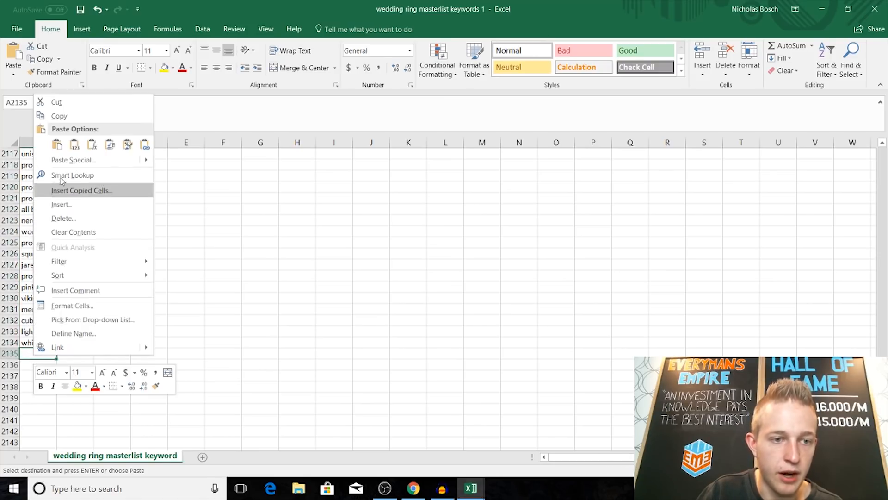
{"action": "left_click", "coordinate": [60, 144]}
Step: Close the engagement ring workbook, keeping the copied data on the clipboard, and close the promise ring workbook
{"action": "mouse_move", "coordinate": [462, 483]}
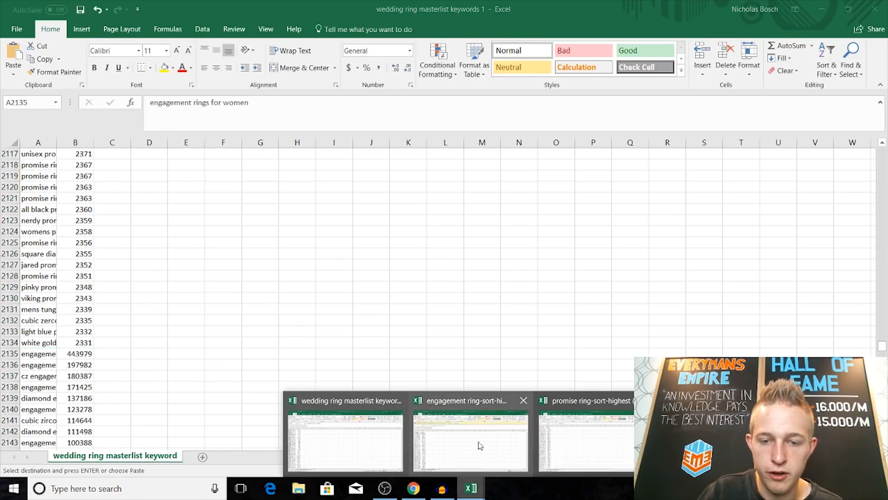
{"action": "left_click", "coordinate": [521, 399]}
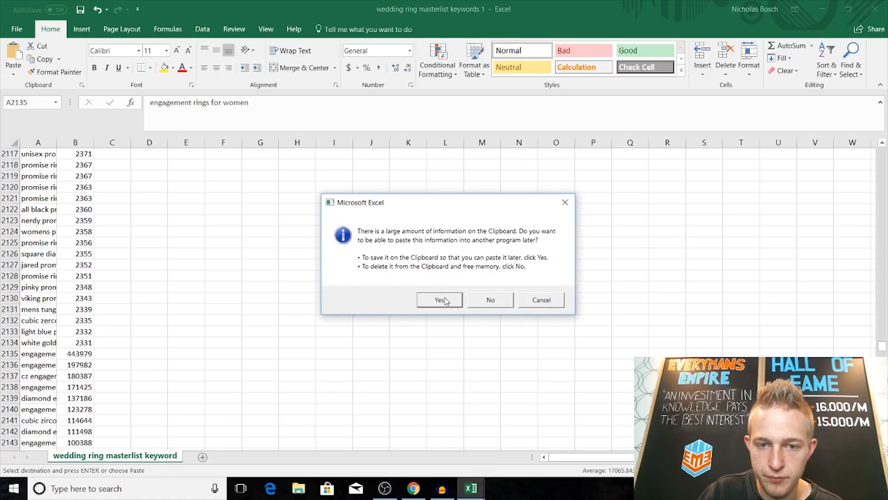
{"action": "left_click", "coordinate": [445, 301]}
{"action": "mouse_move", "coordinate": [471, 486]}
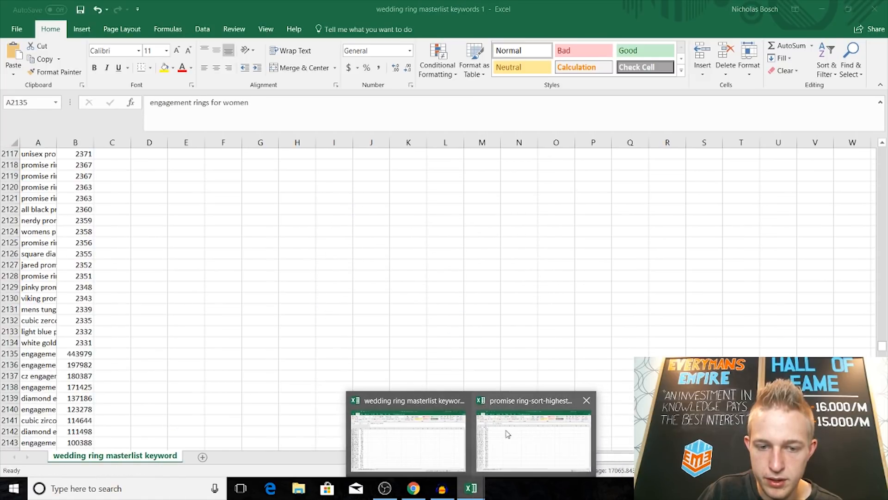
{"action": "left_click", "coordinate": [587, 400]}
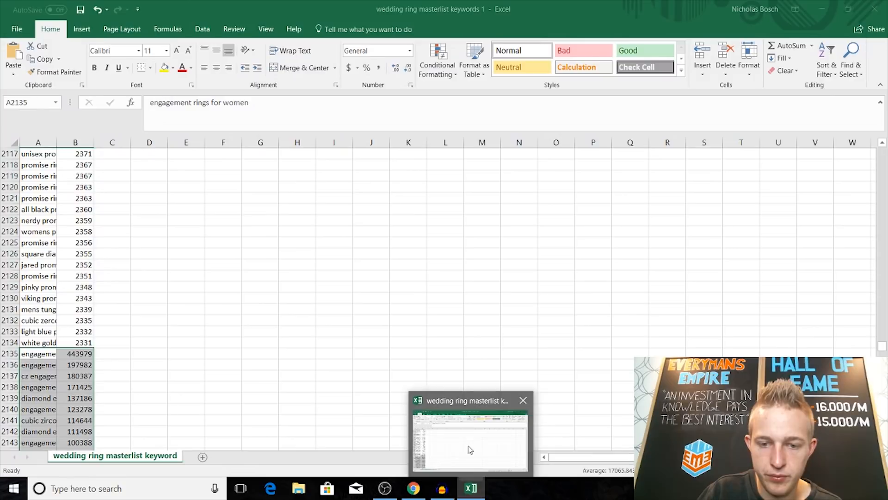
Step: Add a filter to the masterlist's header row and sort the volume column from largest to smallest
{"action": "left_click_drag", "start_coordinate": [882, 346], "coordinate": [884, 153]}
{"action": "left_click", "coordinate": [599, 286]}
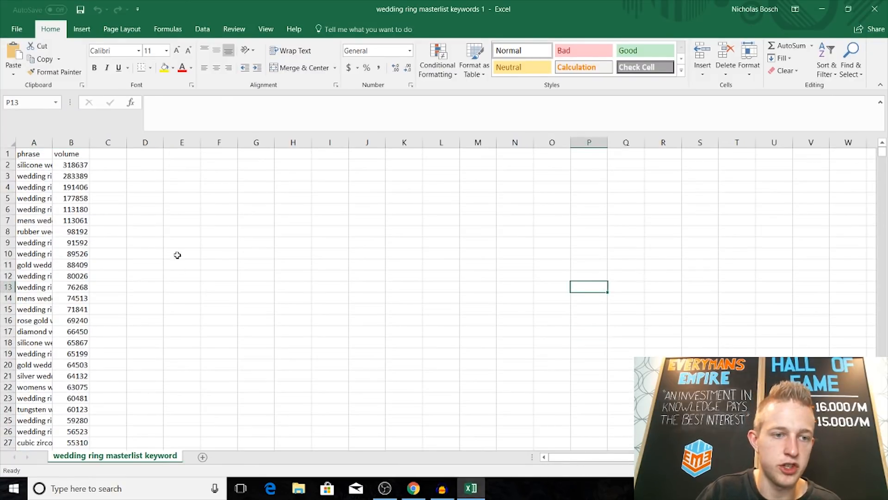
{"action": "left_click", "coordinate": [61, 152]}
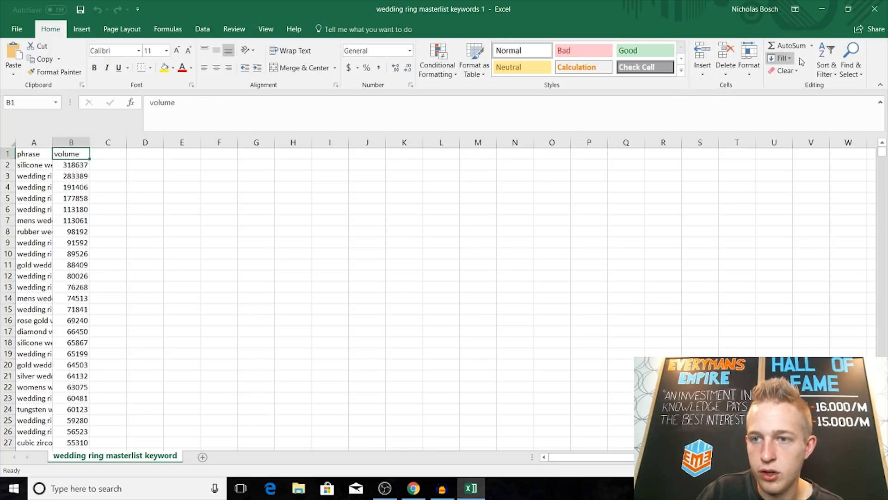
{"action": "left_click", "coordinate": [834, 65]}
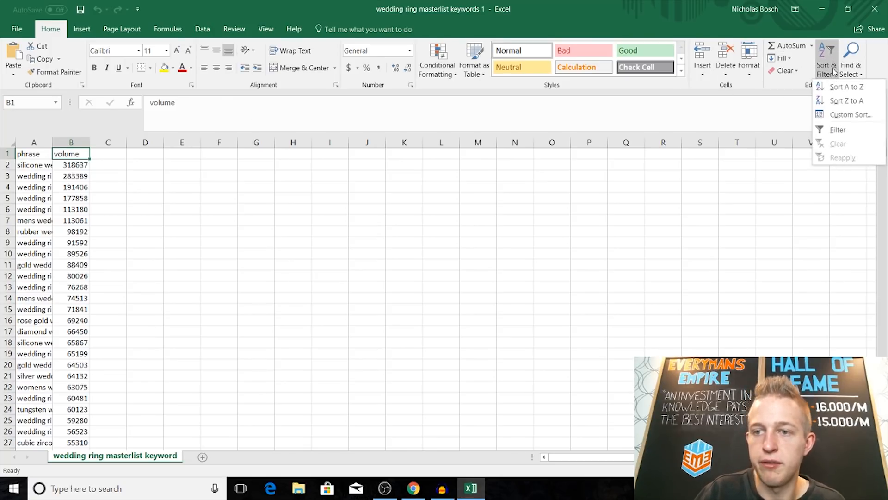
{"action": "left_click", "coordinate": [852, 131]}
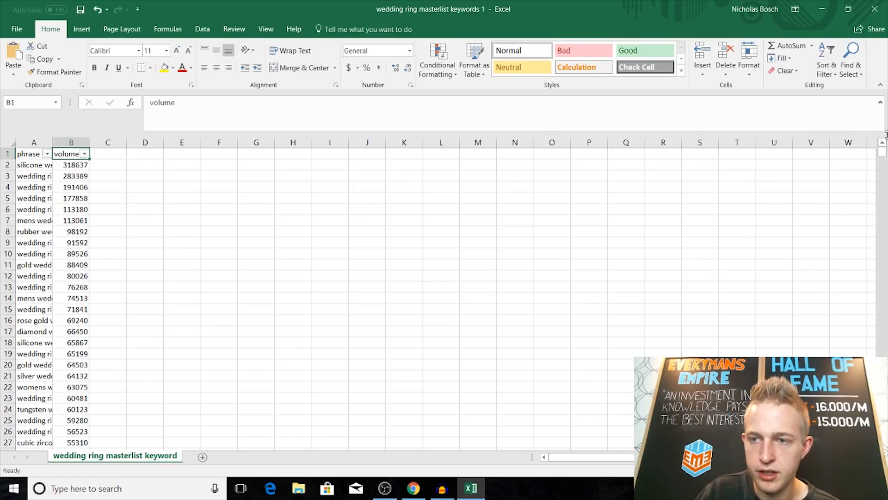
{"action": "left_click", "coordinate": [84, 154]}
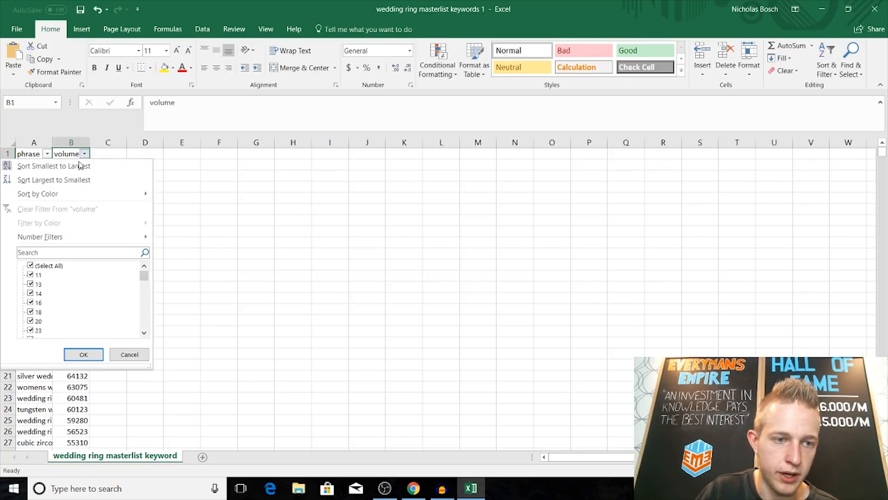
{"action": "left_click", "coordinate": [84, 181]}
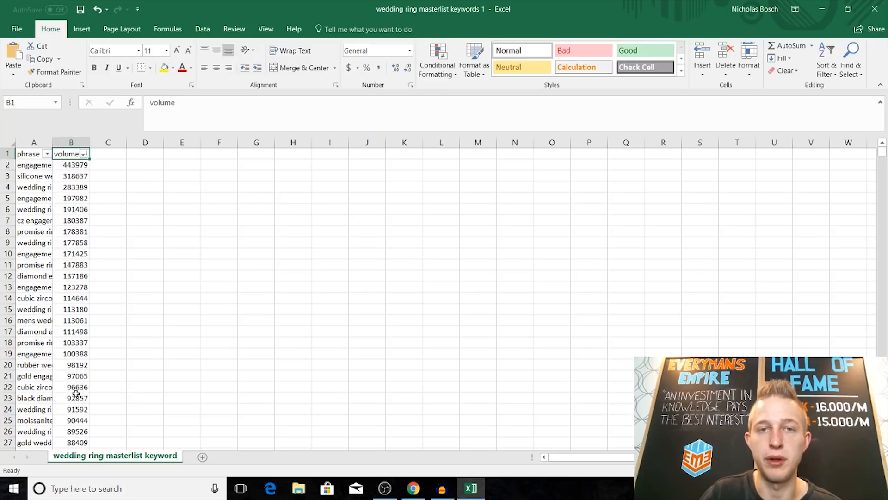
Step: Remove the duplicate entries from all phrase and volume rows below the masterlist's header
{"action": "left_click_drag", "start_coordinate": [41, 166], "coordinate": [62, 497]}
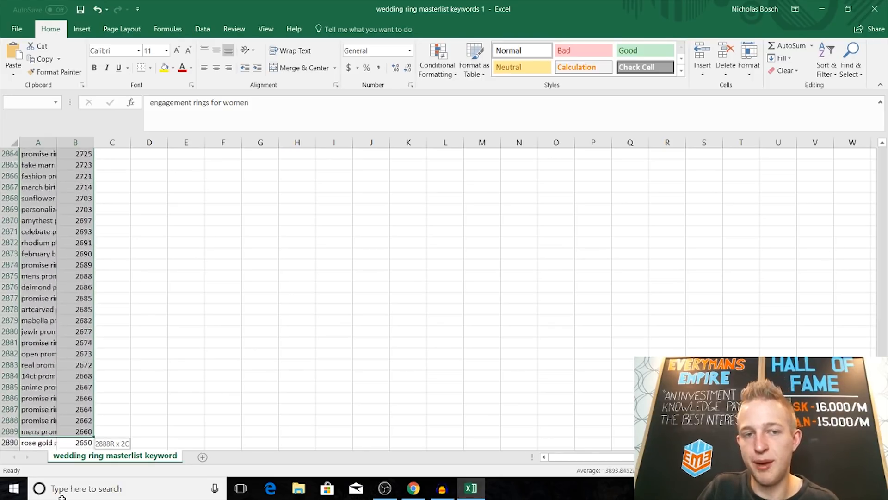
{"action": "left_click_drag", "start_coordinate": [62, 497], "coordinate": [78, 448]}
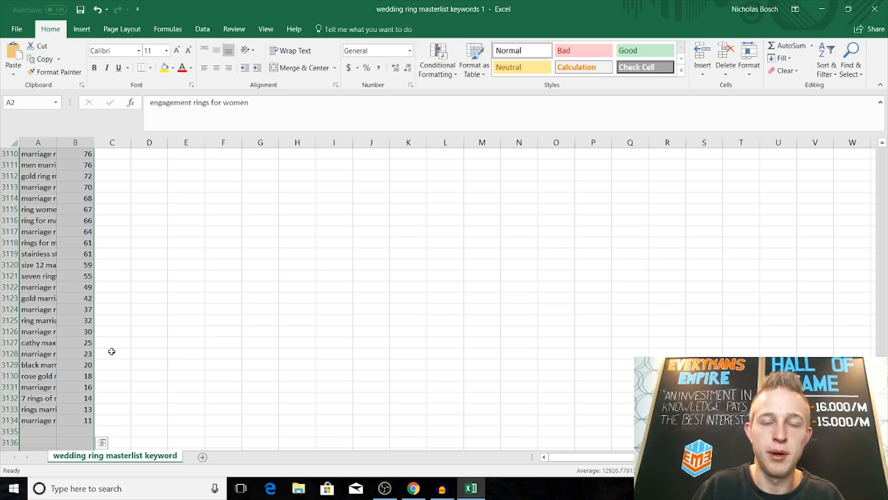
{"action": "left_click", "coordinate": [202, 29]}
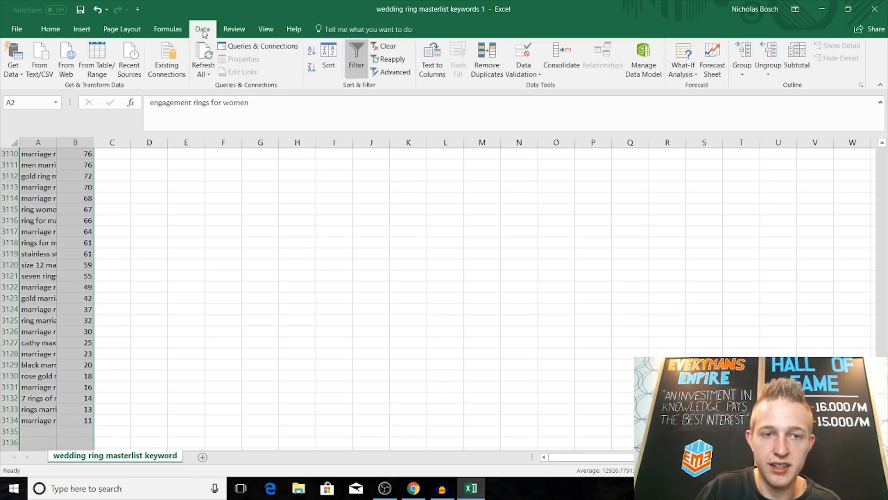
{"action": "left_click", "coordinate": [487, 69]}
{"action": "left_click", "coordinate": [263, 299]}
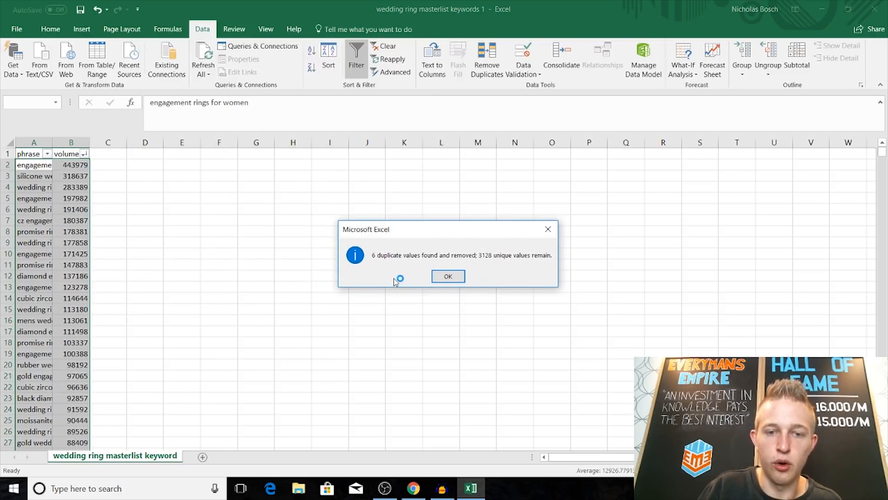
{"action": "left_click", "coordinate": [449, 278]}
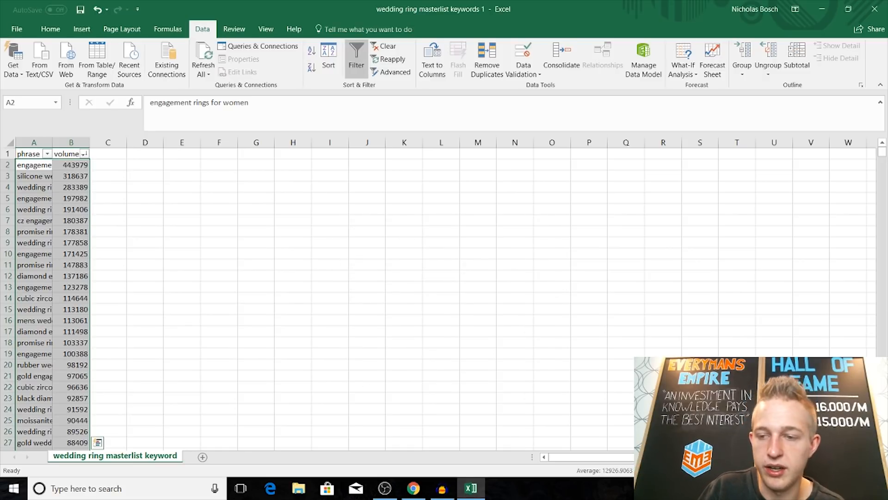
Step: Copy the highest-volume phrases in cells A2 to A110 of the masterlist
{"action": "left_click", "coordinate": [165, 355]}
{"action": "left_click_drag", "start_coordinate": [37, 167], "coordinate": [34, 222]}
{"action": "right_click", "coordinate": [34, 222]}
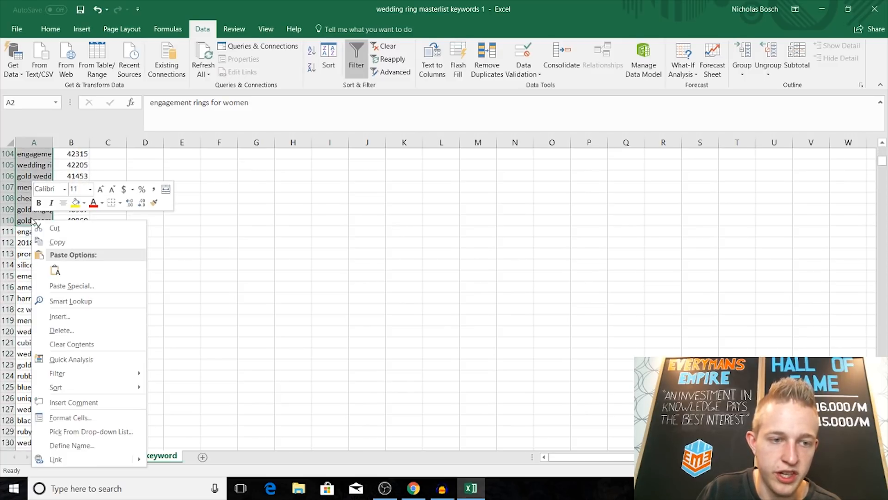
{"action": "left_click", "coordinate": [55, 241]}
{"action": "scroll", "coordinate": [65, 241], "scroll_direction": "up", "scroll_amount": 20}
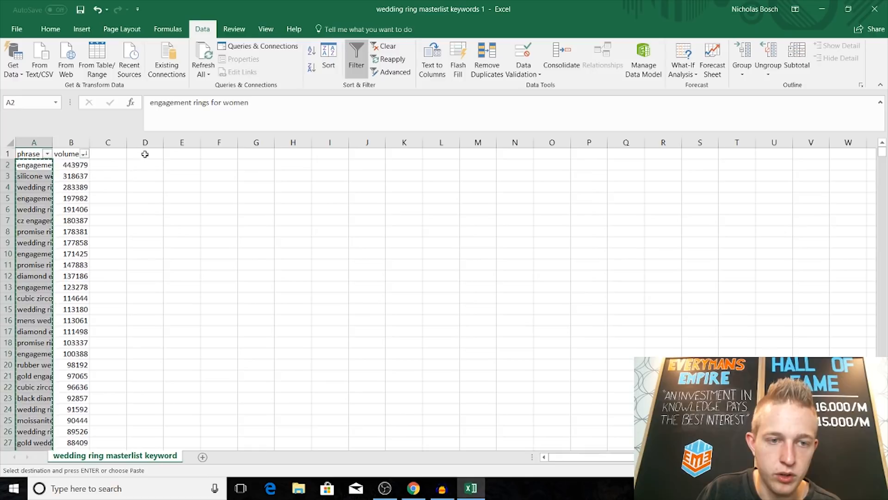
Step: Paste the copied phrases into column D starting at D1 and widen the column to fit the keywords
{"action": "right_click", "coordinate": [145, 154]}
{"action": "left_click_drag", "start_coordinate": [163, 142], "coordinate": [274, 144]}
{"action": "left_click", "coordinate": [358, 207]}
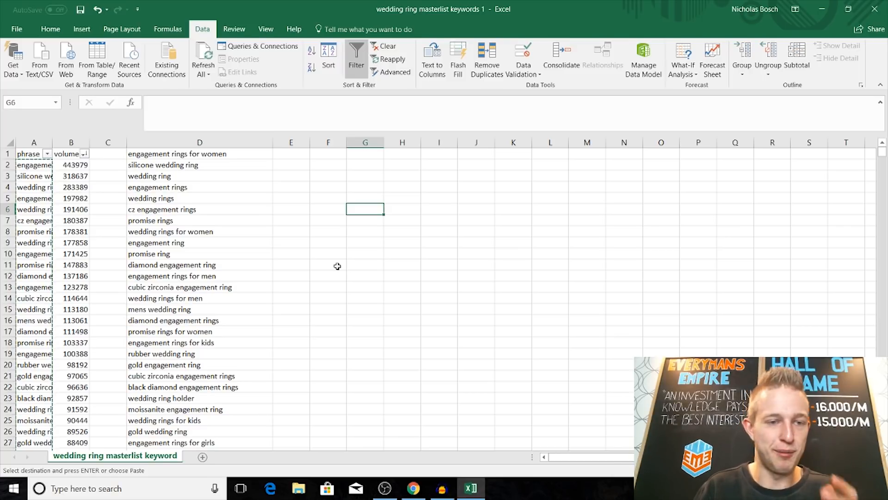
Step: Clear the irrelevant keywords "silicone wedding ring", "rose gold engagement ring" and "rose gold wedding ring" from column D
{"action": "left_click", "coordinate": [182, 166]}
{"action": "key", "text": "BackSpace"}
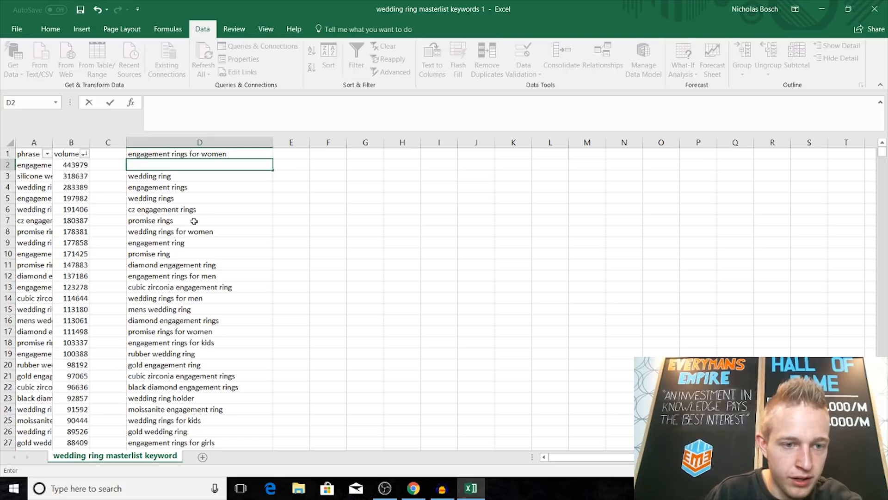
{"action": "scroll", "coordinate": [195, 221], "scroll_direction": "down", "scroll_amount": 3}
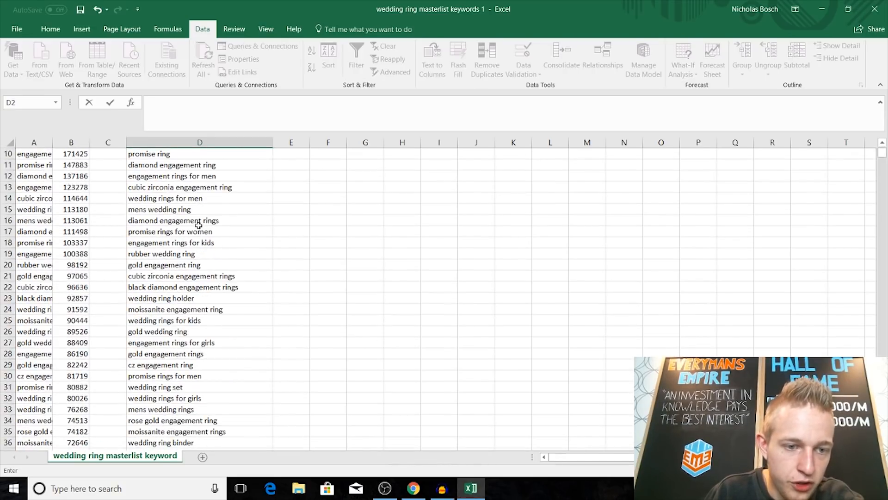
{"action": "scroll", "coordinate": [212, 223], "scroll_direction": "down", "scroll_amount": 2}
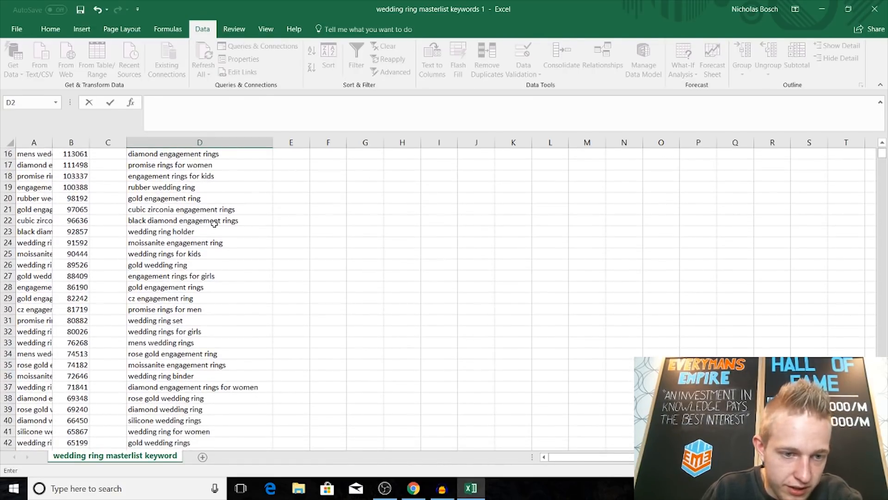
{"action": "scroll", "coordinate": [215, 223], "scroll_direction": "down", "scroll_amount": 1}
{"action": "scroll", "coordinate": [215, 227], "scroll_direction": "down", "scroll_amount": 1}
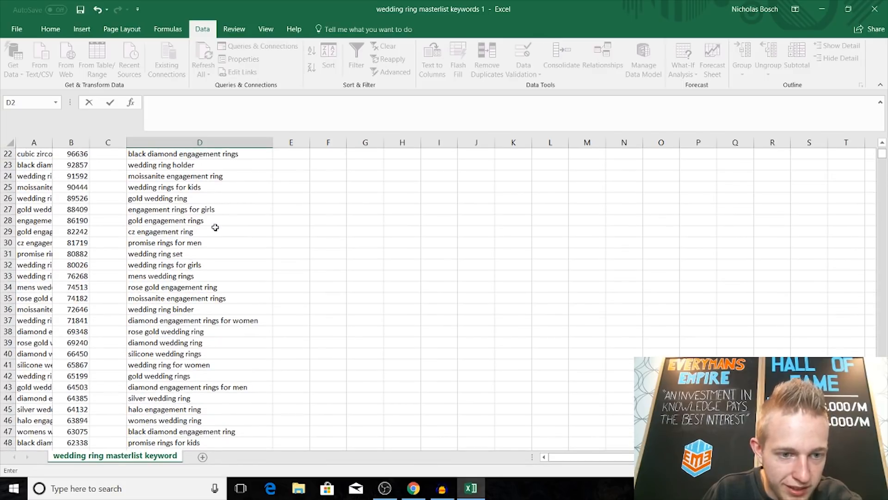
{"action": "scroll", "coordinate": [215, 227], "scroll_direction": "down", "scroll_amount": 1}
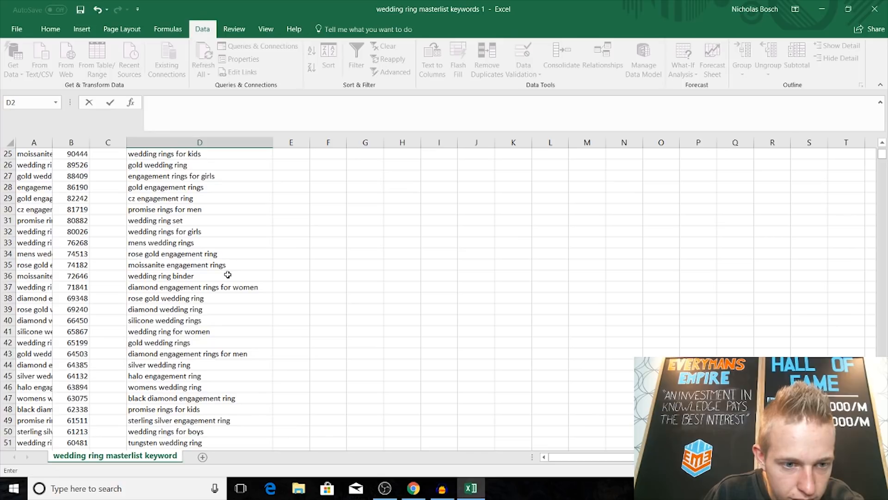
{"action": "left_click", "coordinate": [172, 256]}
{"action": "key", "text": "Delete"}
{"action": "left_click", "coordinate": [202, 297]}
{"action": "key", "text": "Delete"}
Step: Clear the irrelevant keyword "fake engagement ring" in cell D52
{"action": "scroll", "coordinate": [201, 297], "scroll_direction": "down", "scroll_amount": 2}
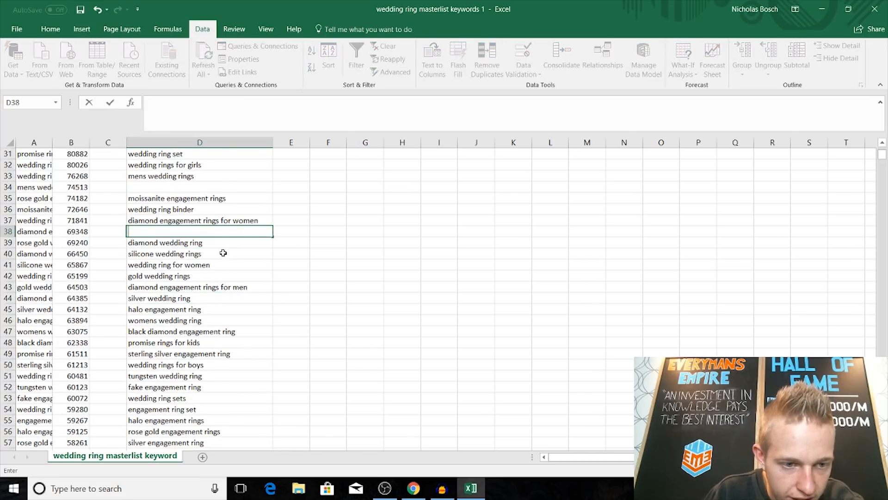
{"action": "scroll", "coordinate": [215, 268], "scroll_direction": "down", "scroll_amount": 3}
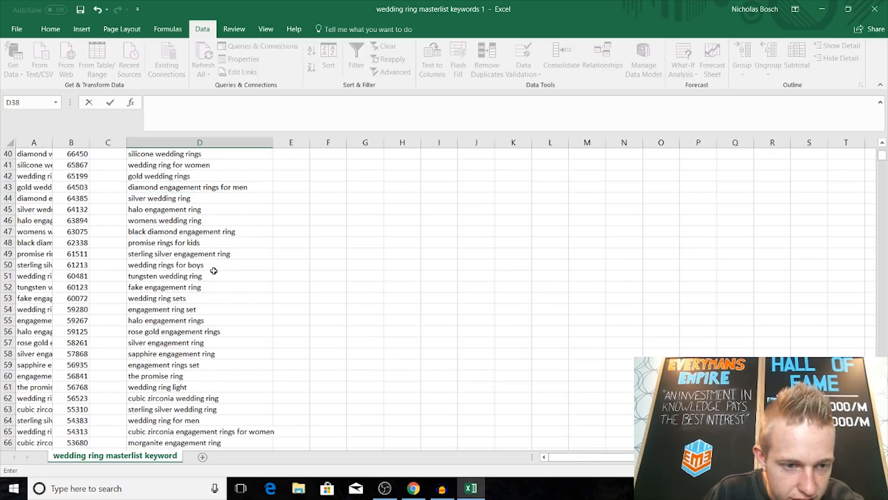
{"action": "left_click", "coordinate": [181, 292]}
{"action": "key", "text": "Delete"}
{"action": "scroll", "coordinate": [227, 293], "scroll_direction": "down", "scroll_amount": 4}
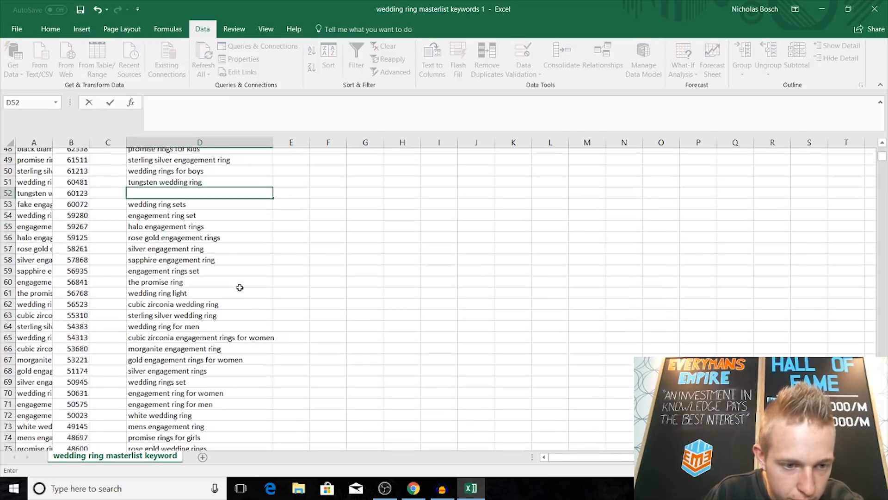
Step: Clear the irrelevant keyword "fake engagement rings" in cell D82
{"action": "scroll", "coordinate": [239, 288], "scroll_direction": "down", "scroll_amount": 6}
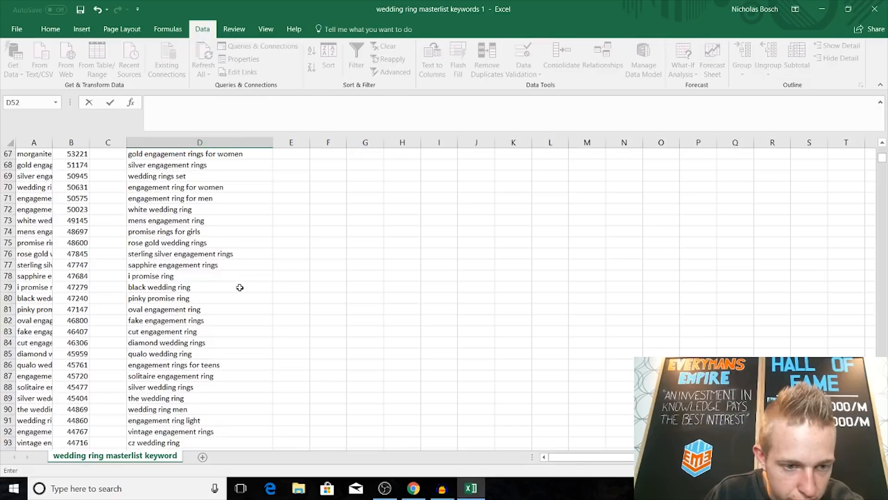
{"action": "left_click", "coordinate": [200, 287]}
{"action": "key", "text": "Delete"}
Step: Look through the remaining keywords in column D from the first row to the end of the list
{"action": "scroll", "coordinate": [209, 292], "scroll_direction": "down", "scroll_amount": 6}
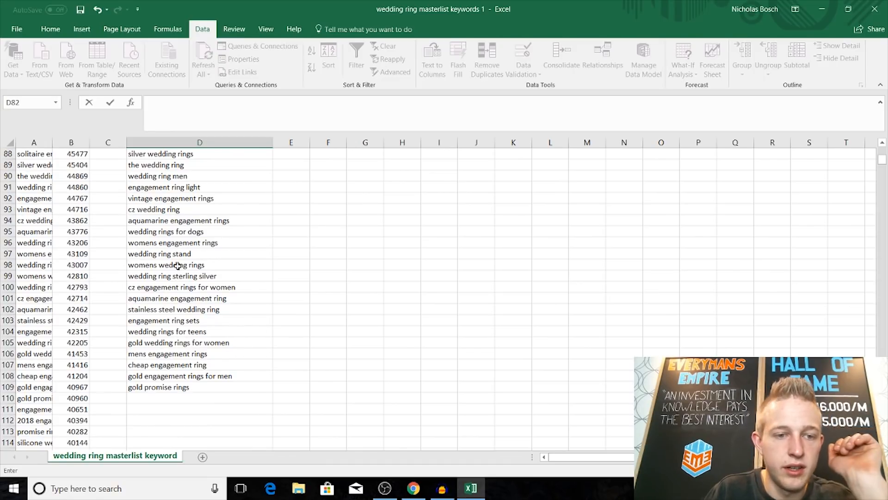
{"action": "scroll", "coordinate": [184, 248], "scroll_direction": "up", "scroll_amount": 4}
{"action": "scroll", "coordinate": [184, 247], "scroll_direction": "up", "scroll_amount": 20}
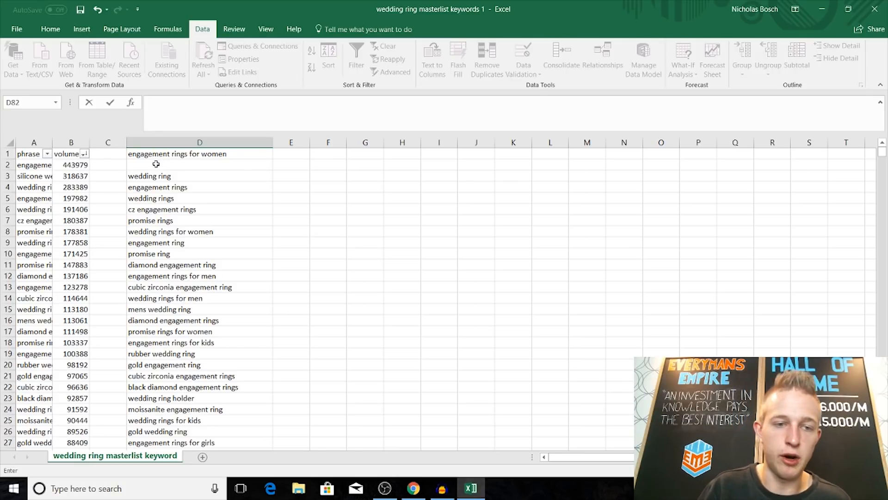
{"action": "scroll", "coordinate": [161, 170], "scroll_direction": "down", "scroll_amount": 1}
{"action": "scroll", "coordinate": [164, 173], "scroll_direction": "up", "scroll_amount": 1}
{"action": "scroll", "coordinate": [160, 173], "scroll_direction": "down", "scroll_amount": 7}
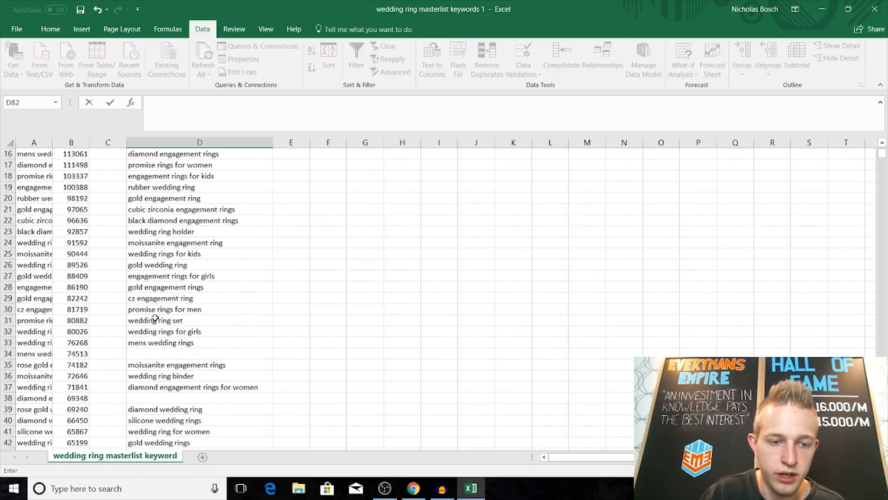
{"action": "scroll", "coordinate": [152, 278], "scroll_direction": "down", "scroll_amount": 9}
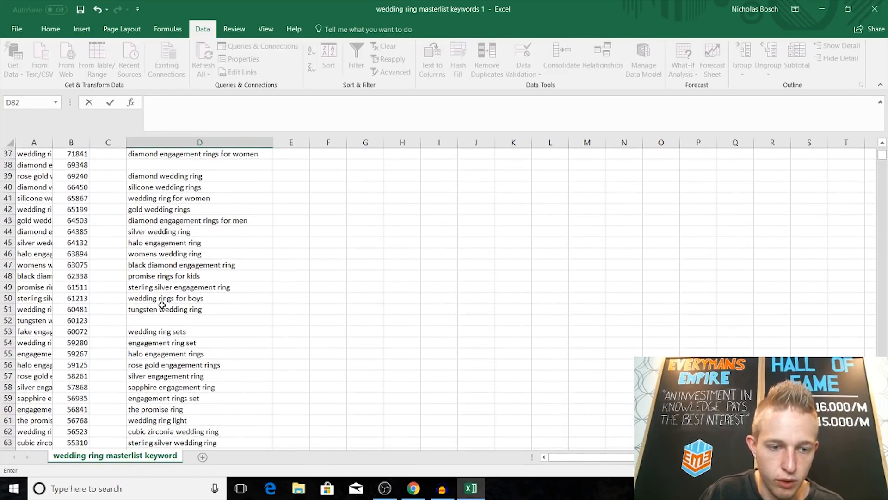
{"action": "scroll", "coordinate": [162, 303], "scroll_direction": "down", "scroll_amount": 20}
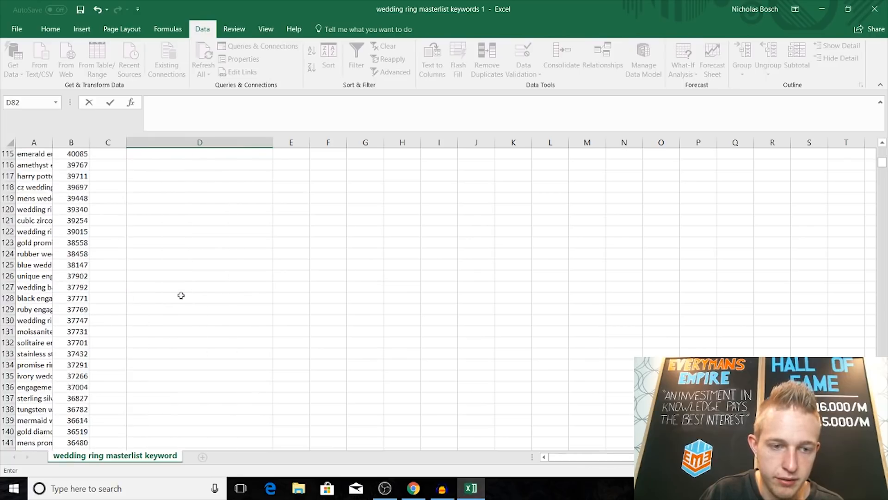
Step: Clear the last keywords in column D from D109 up to D104, from "gold promise rings" back to "wedding rings for teens"
{"action": "scroll", "coordinate": [181, 295], "scroll_direction": "up", "scroll_amount": 8}
{"action": "left_click", "coordinate": [161, 353]}
{"action": "key", "text": "Up"}
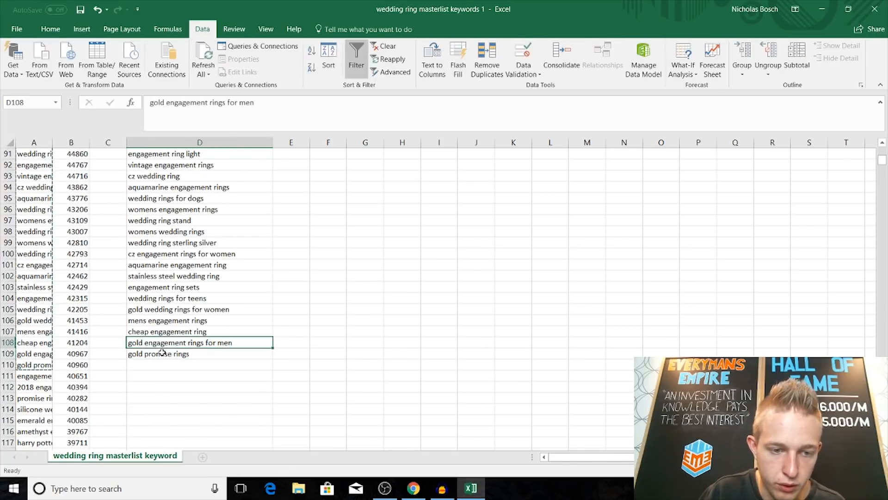
{"action": "key", "text": "Down"}
{"action": "key", "text": "BackSpace"}
{"action": "key", "text": "Up"}
{"action": "key", "text": "BackSpace"}
{"action": "key", "text": "Up"}
{"action": "key", "text": "Delete"}
{"action": "key", "text": "Up"}
{"action": "key", "text": "BackSpace"}
{"action": "key", "text": "Up"}
{"action": "key", "text": "BackSpace"}
{"action": "key", "text": "Up"}
{"action": "key", "text": "BackSpace"}
{"action": "scroll", "coordinate": [173, 311], "scroll_direction": "up", "scroll_amount": 20}
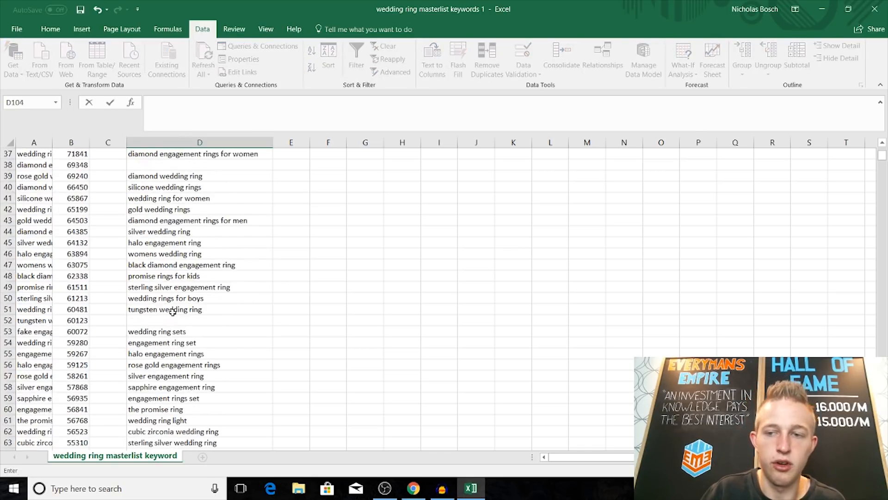
{"action": "left_click_drag", "start_coordinate": [182, 155], "coordinate": [174, 264]}
{"action": "key", "text": "Escape"}
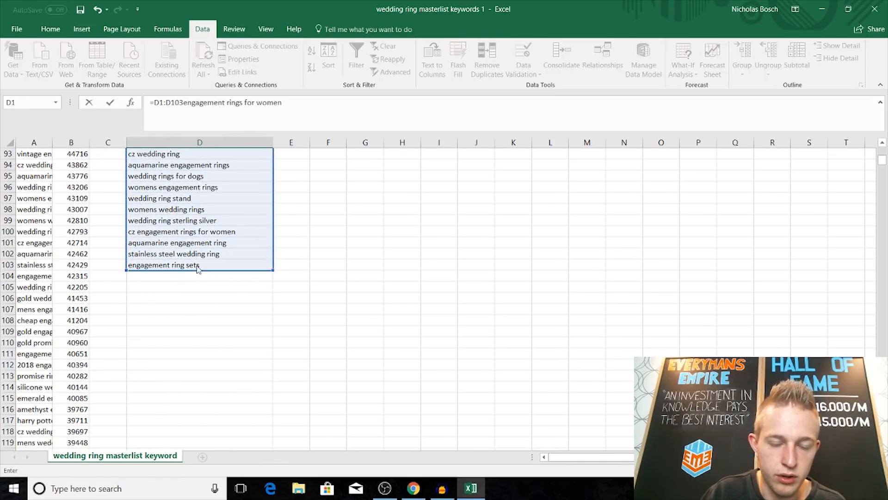
{"action": "left_click", "coordinate": [259, 341]}
Step: Copy the filtered keywords in cells D3 to D103
{"action": "scroll", "coordinate": [267, 347], "scroll_direction": "up", "scroll_amount": 5}
{"action": "left_click_drag", "start_coordinate": [181, 431], "coordinate": [192, 176]}
{"action": "right_click", "coordinate": [192, 176]}
{"action": "left_click", "coordinate": [209, 204]}
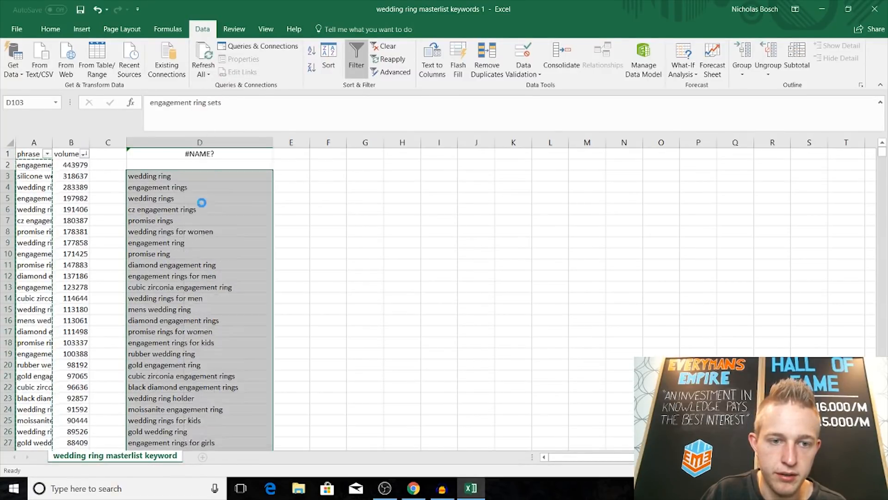
{"action": "scroll", "coordinate": [200, 198], "scroll_direction": "down", "scroll_amount": 20}
Step: Switch to the New Ad Group page in Chrome and paste the copied keywords into the box for providing your own keywords
{"action": "left_click", "coordinate": [418, 489]}
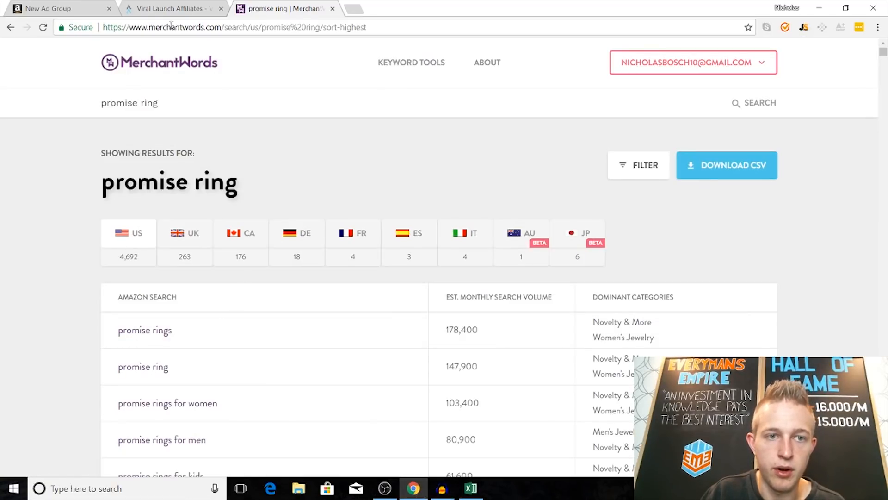
{"action": "left_click", "coordinate": [78, 8]}
{"action": "left_click", "coordinate": [158, 165]}
{"action": "right_click", "coordinate": [158, 165]}
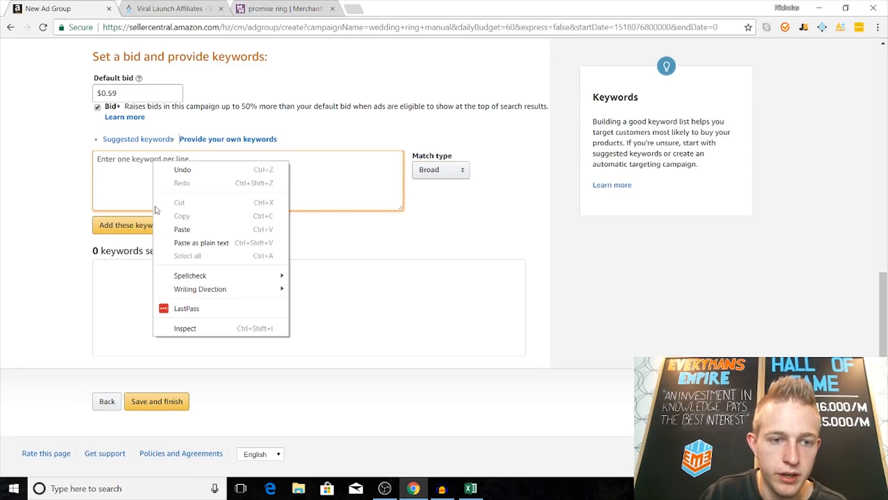
{"action": "left_click", "coordinate": [185, 230]}
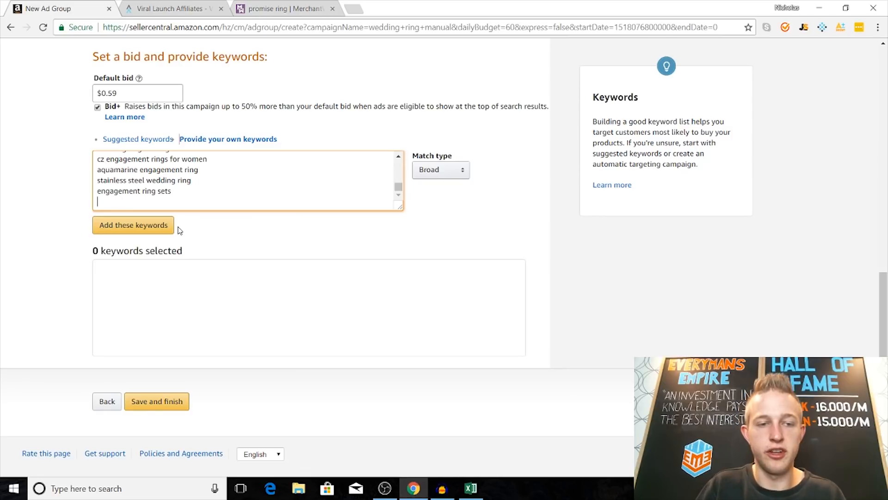
Step: Add the pasted keywords to the ad group with Broad match, and save and finish the campaign
{"action": "left_click", "coordinate": [149, 225]}
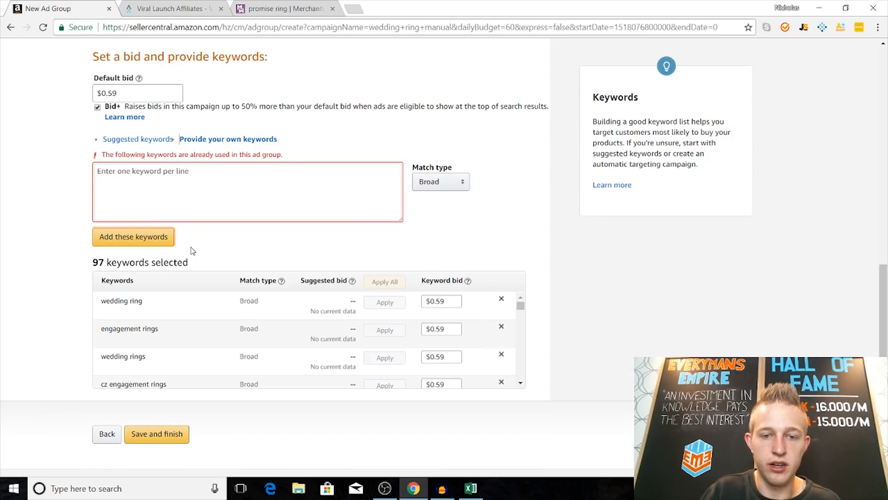
{"action": "scroll", "coordinate": [263, 246], "scroll_direction": "down", "scroll_amount": 1}
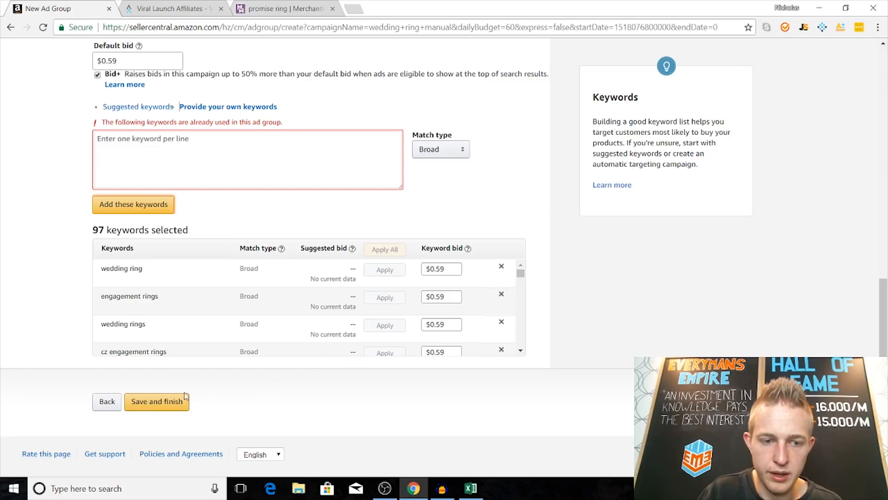
{"action": "left_click", "coordinate": [172, 406]}
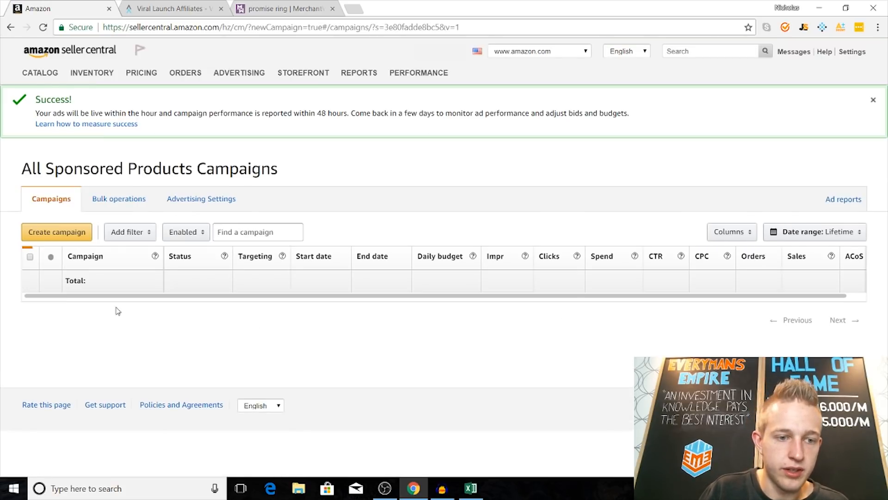
Step: Open the keywords of the wedding ring ad group in the "wedding ring manual" campaign
{"action": "left_click", "coordinate": [109, 305]}
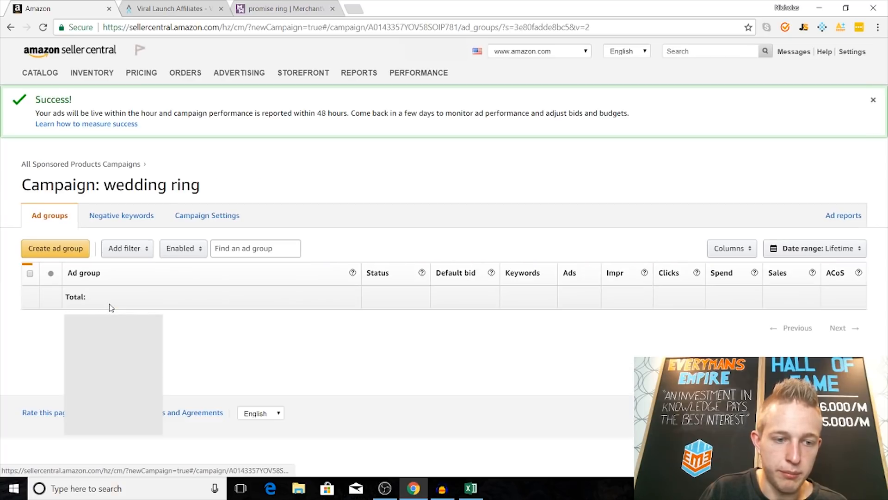
{"action": "left_click", "coordinate": [104, 321]}
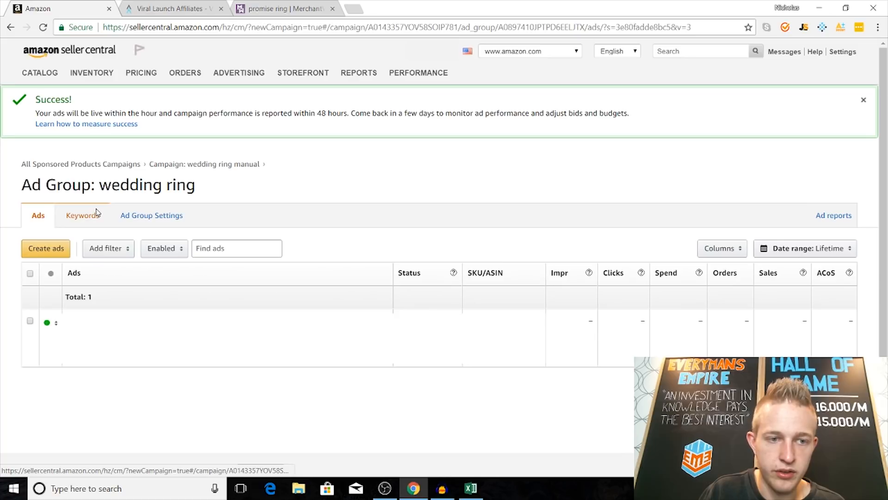
{"action": "left_click", "coordinate": [84, 216]}
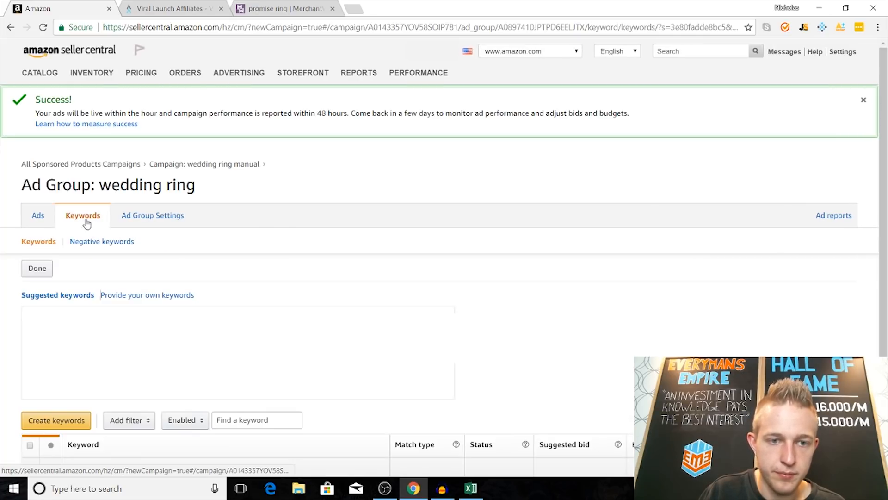
Step: Select all 50 keywords on the first page of the list and apply the suggested bids to them
{"action": "scroll", "coordinate": [268, 317], "scroll_direction": "down", "scroll_amount": 4}
{"action": "scroll", "coordinate": [268, 317], "scroll_direction": "down", "scroll_amount": 2}
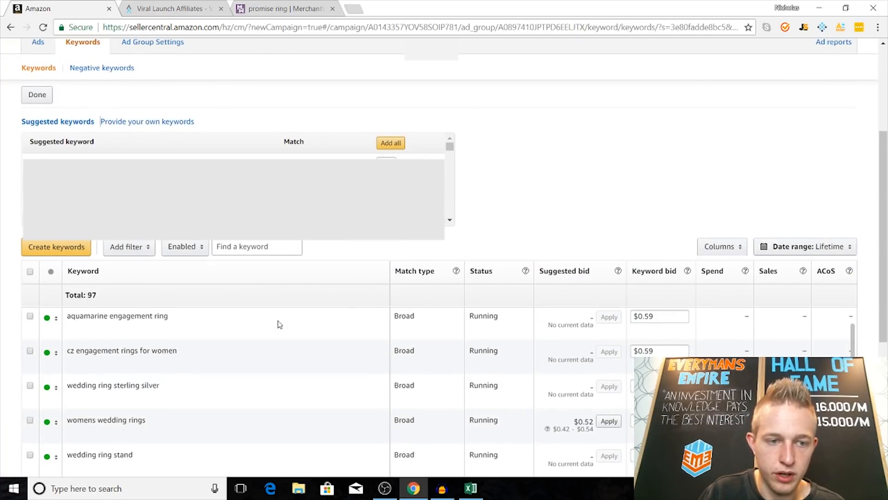
{"action": "scroll", "coordinate": [635, 175], "scroll_direction": "up", "scroll_amount": 1}
{"action": "scroll", "coordinate": [620, 139], "scroll_direction": "down", "scroll_amount": 5}
{"action": "scroll", "coordinate": [747, 244], "scroll_direction": "up", "scroll_amount": 4}
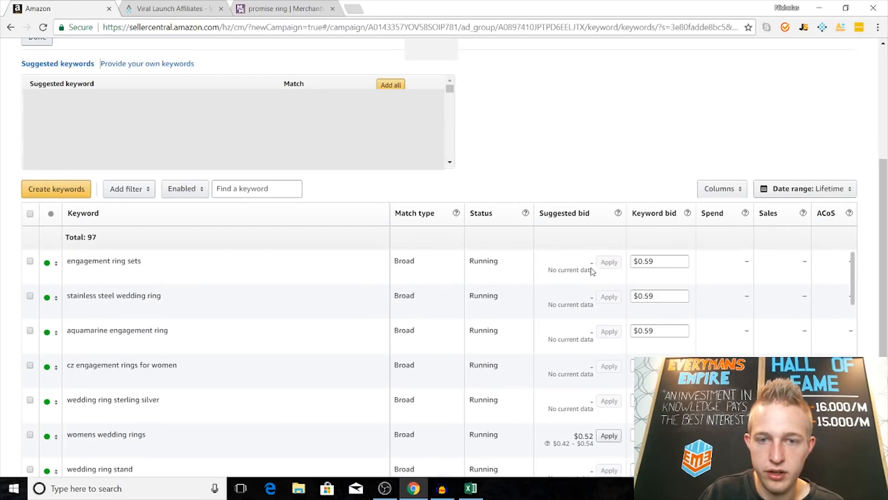
{"action": "left_click", "coordinate": [30, 214]}
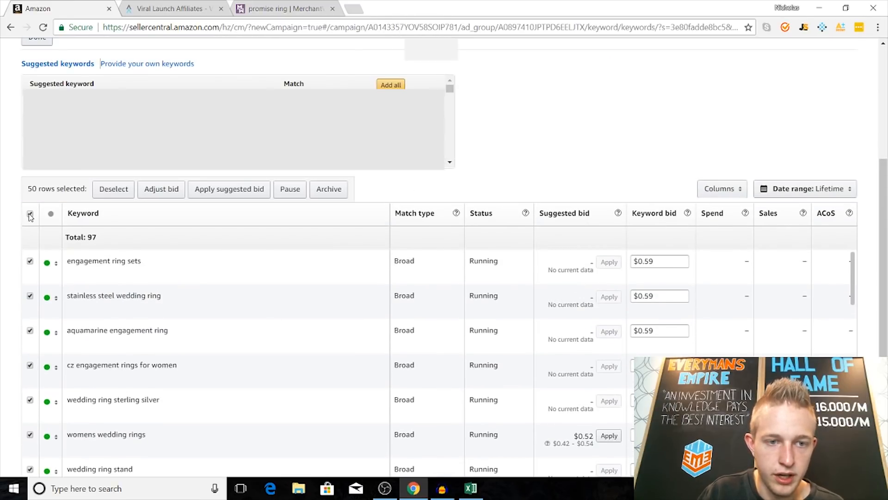
{"action": "left_click", "coordinate": [234, 190]}
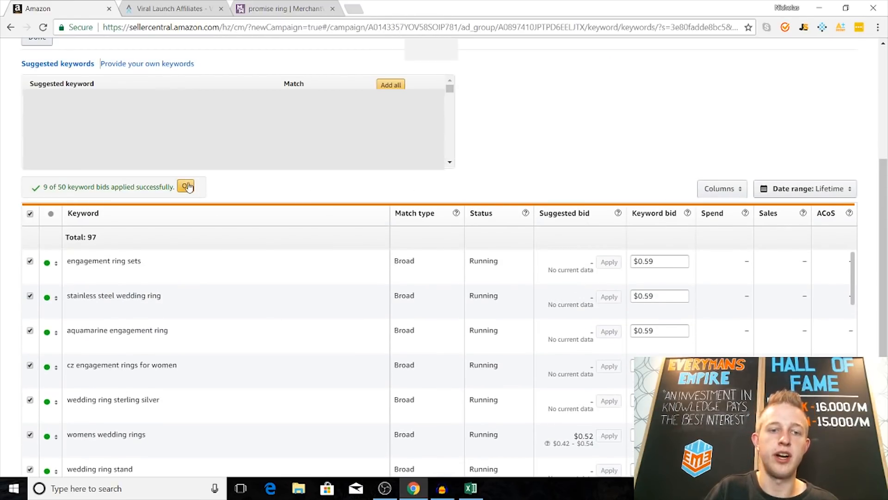
{"action": "left_click", "coordinate": [186, 186]}
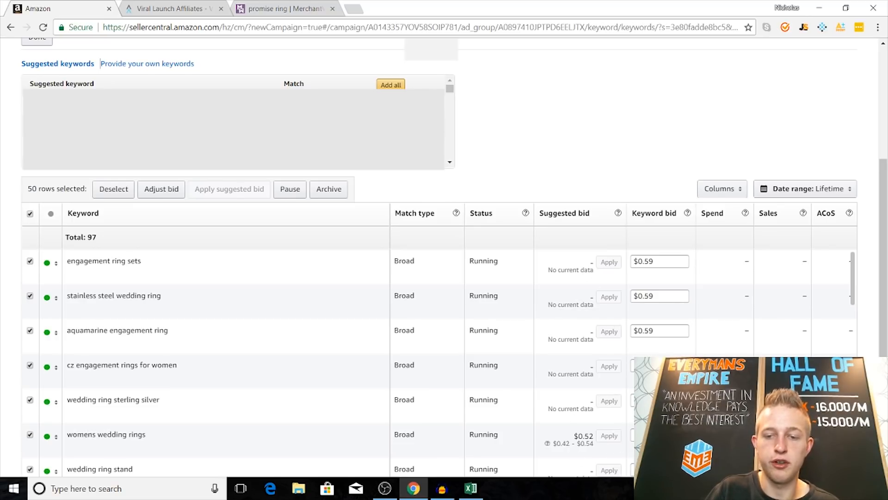
Step: Increase the bids of the 50 selected keywords by 3.05%
{"action": "left_click", "coordinate": [171, 190]}
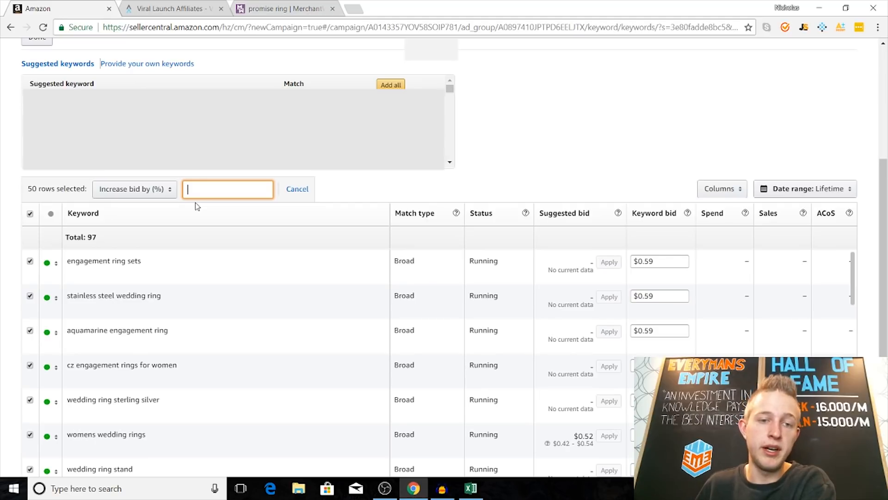
{"action": "type", "text": "3.05"}
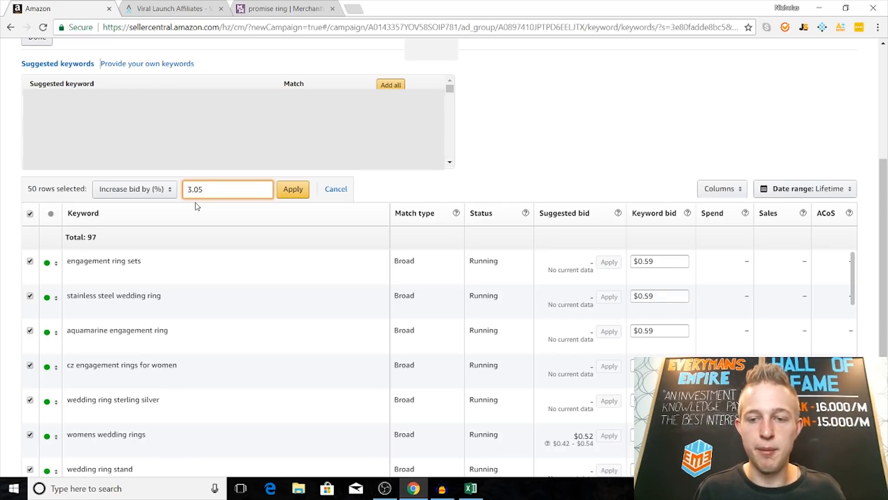
{"action": "left_click", "coordinate": [299, 194]}
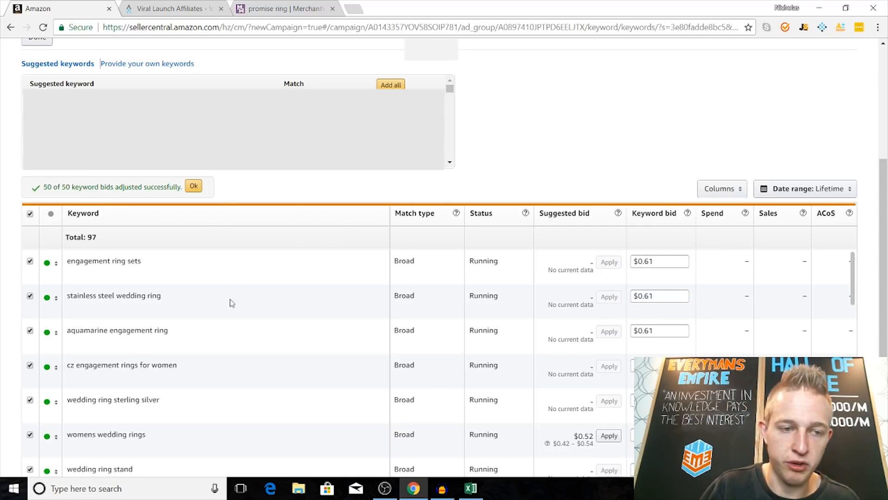
{"action": "left_click", "coordinate": [193, 186]}
Step: Go to the second page of keywords, select all 47 of them and apply the suggested bids
{"action": "scroll", "coordinate": [223, 277], "scroll_direction": "down", "scroll_amount": 10}
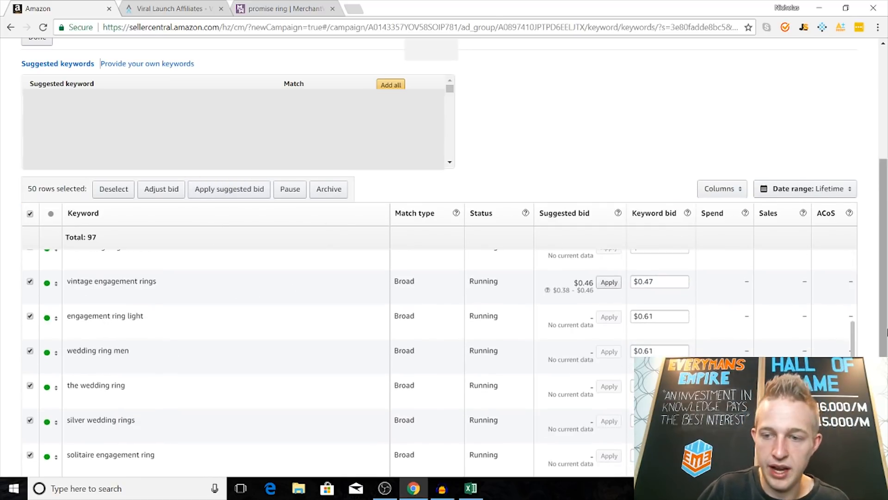
{"action": "scroll", "coordinate": [273, 254], "scroll_direction": "up", "scroll_amount": 15}
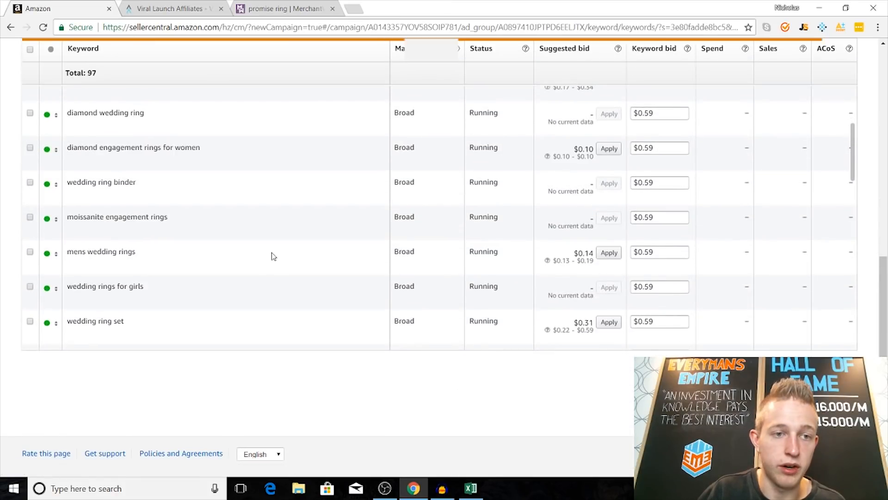
{"action": "scroll", "coordinate": [104, 271], "scroll_direction": "down", "scroll_amount": 4}
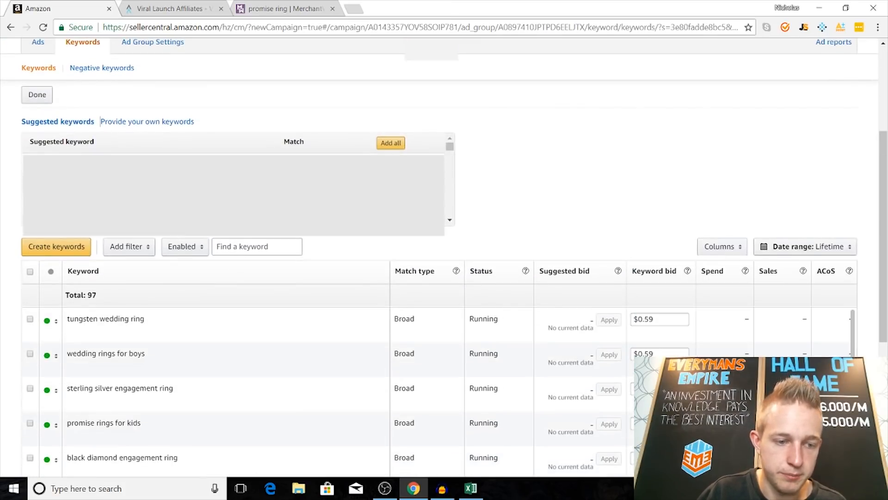
{"action": "left_click", "coordinate": [30, 272]}
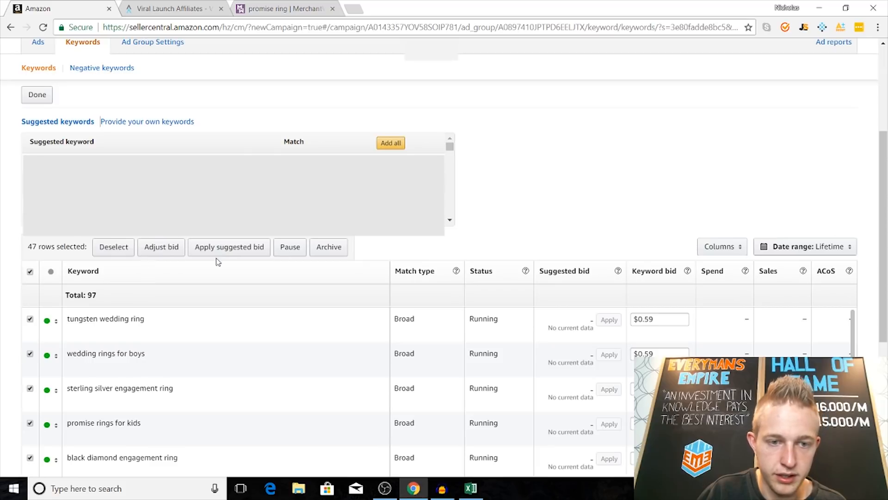
{"action": "left_click", "coordinate": [224, 246]}
{"action": "left_click", "coordinate": [190, 242]}
Step: Increase the bids of the 47 selected keywords by 3.0%
{"action": "left_click", "coordinate": [161, 247]}
{"action": "type", "text": "3"}
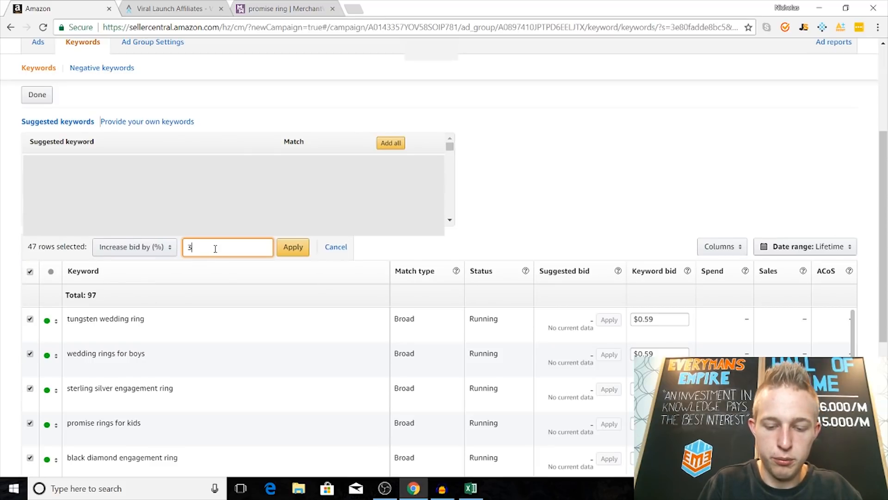
{"action": "type", "text": ".00"}
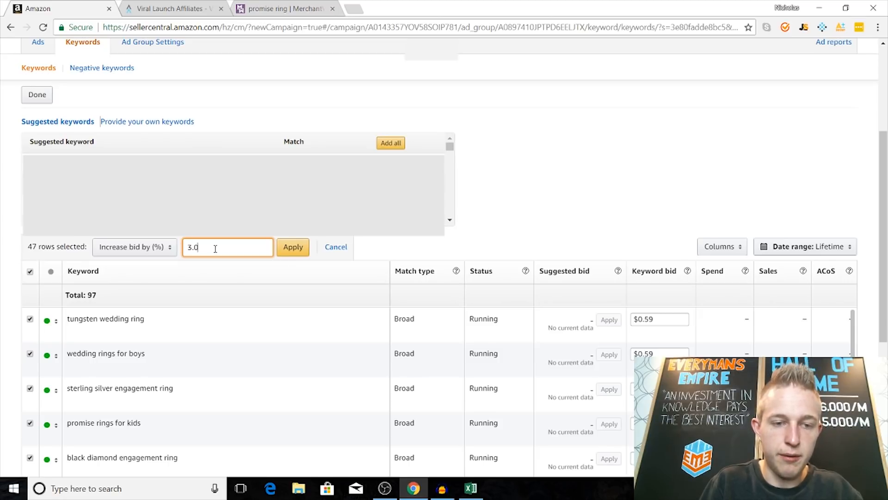
{"action": "left_click", "coordinate": [296, 249]}
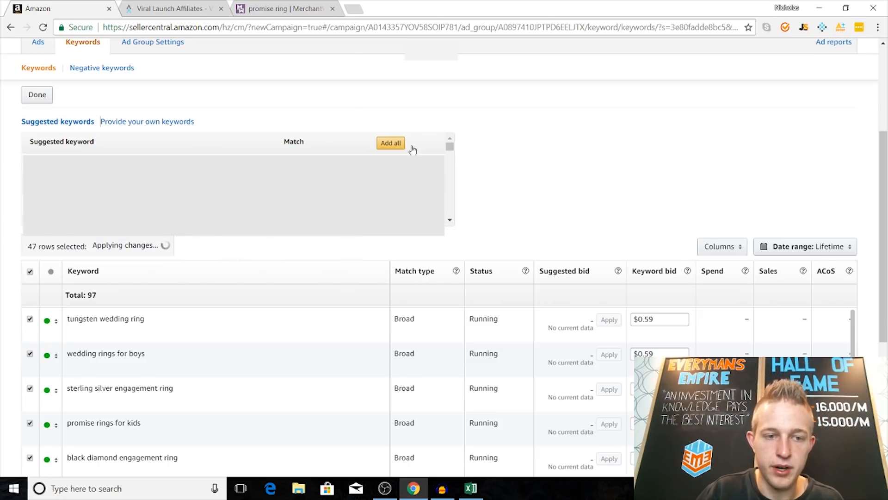
{"action": "scroll", "coordinate": [579, 164], "scroll_direction": "down", "scroll_amount": 2}
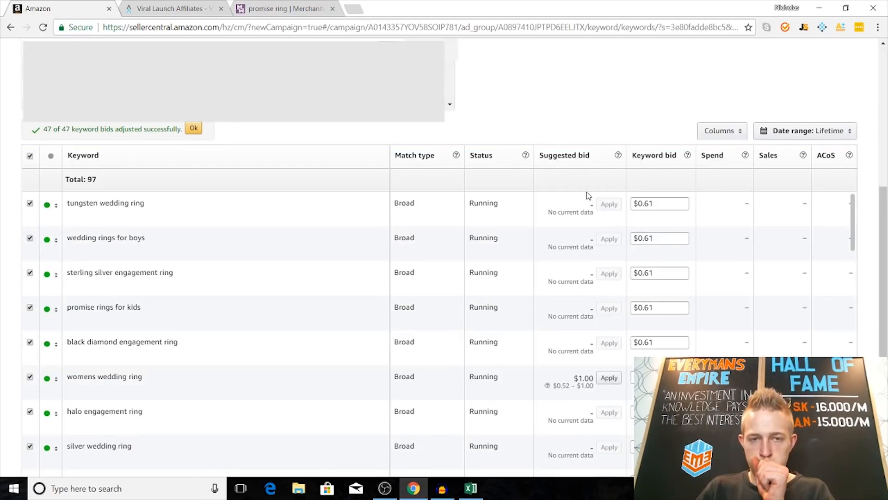
Step: Dismiss the bid adjustment notice and close the keyword creation section of the ad group
{"action": "scroll", "coordinate": [532, 149], "scroll_direction": "up", "scroll_amount": 3}
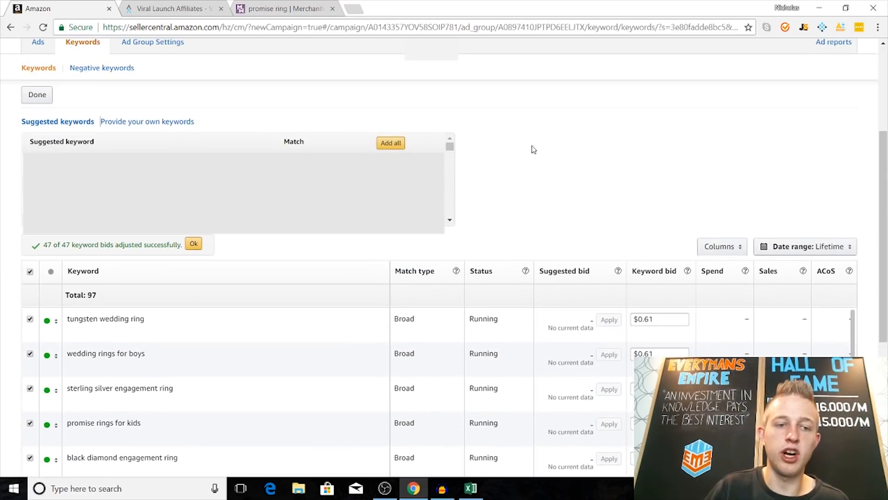
{"action": "left_click", "coordinate": [193, 235]}
{"action": "left_click", "coordinate": [41, 98]}
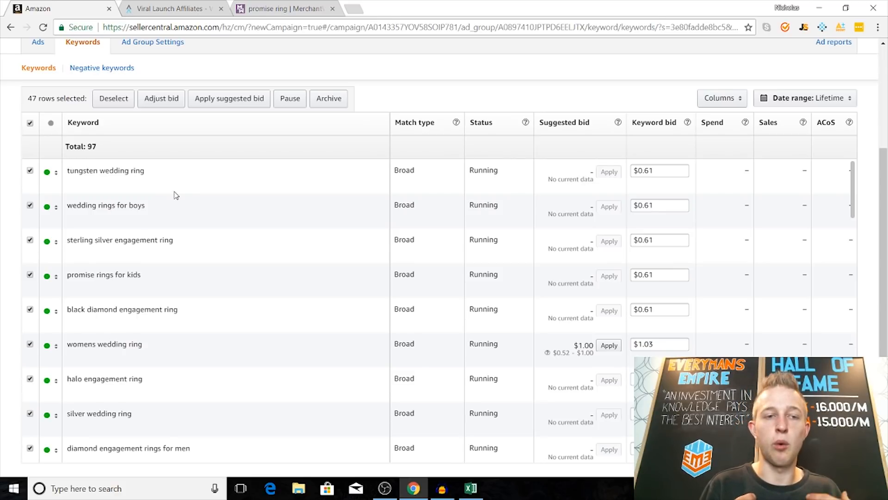
Step: Return to the campaign manager and open the wedding ring ad group inside the wedding ring manual campaign
{"action": "scroll", "coordinate": [185, 197], "scroll_direction": "up", "scroll_amount": 4}
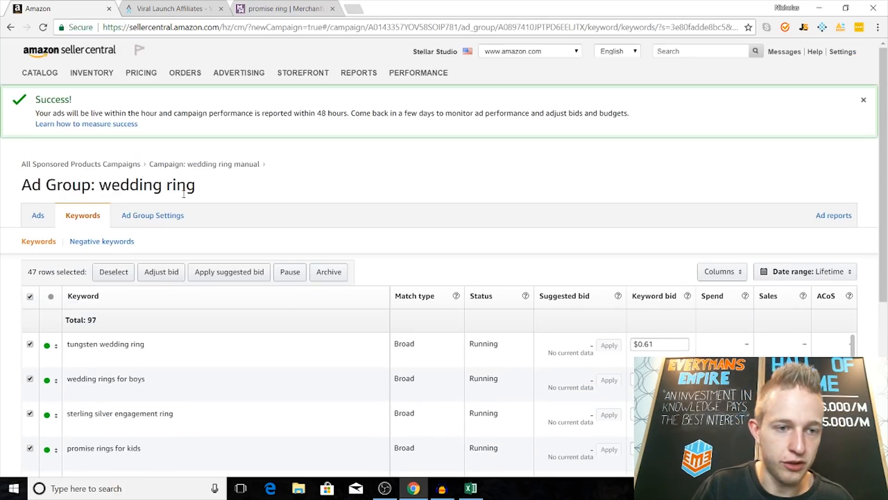
{"action": "scroll", "coordinate": [195, 231], "scroll_direction": "down", "scroll_amount": 3}
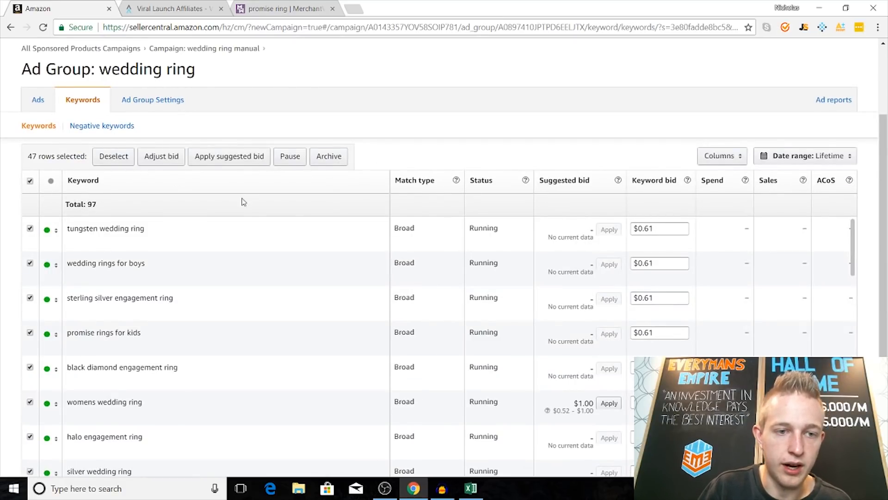
{"action": "left_click", "coordinate": [53, 128]}
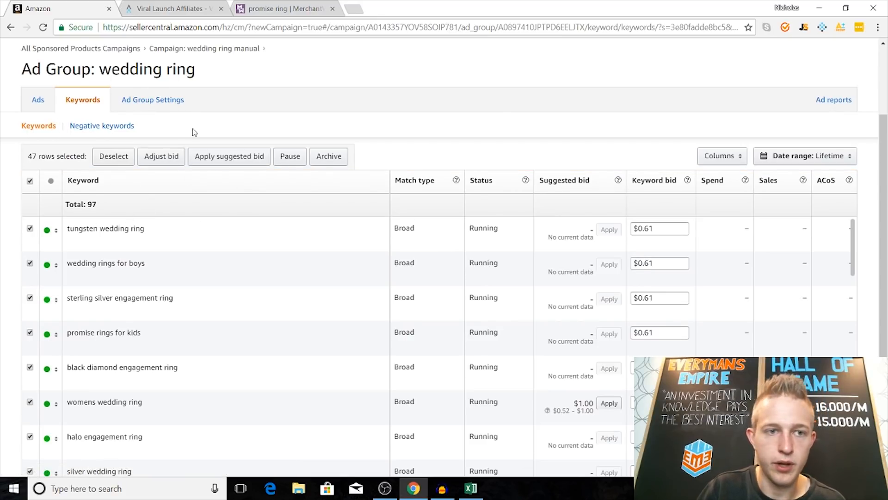
{"action": "scroll", "coordinate": [192, 128], "scroll_direction": "up", "scroll_amount": 3}
{"action": "mouse_move", "coordinate": [239, 73]}
{"action": "left_click", "coordinate": [231, 97]}
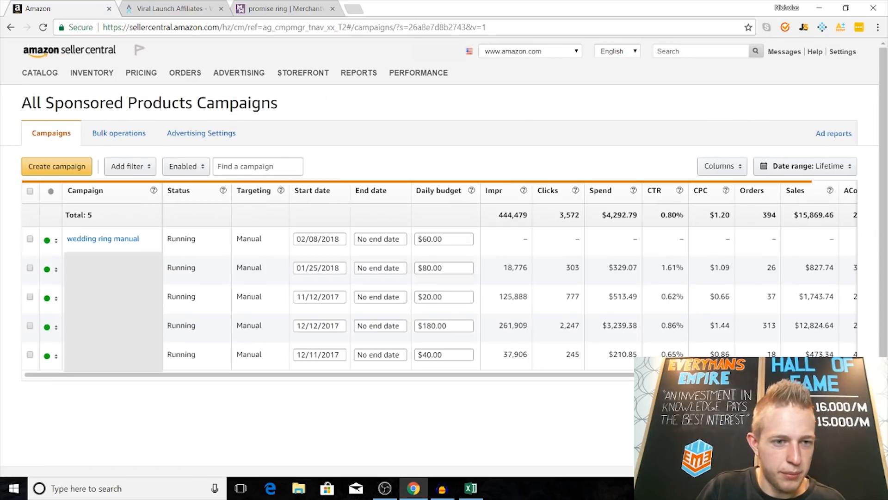
{"action": "left_click", "coordinate": [110, 240]}
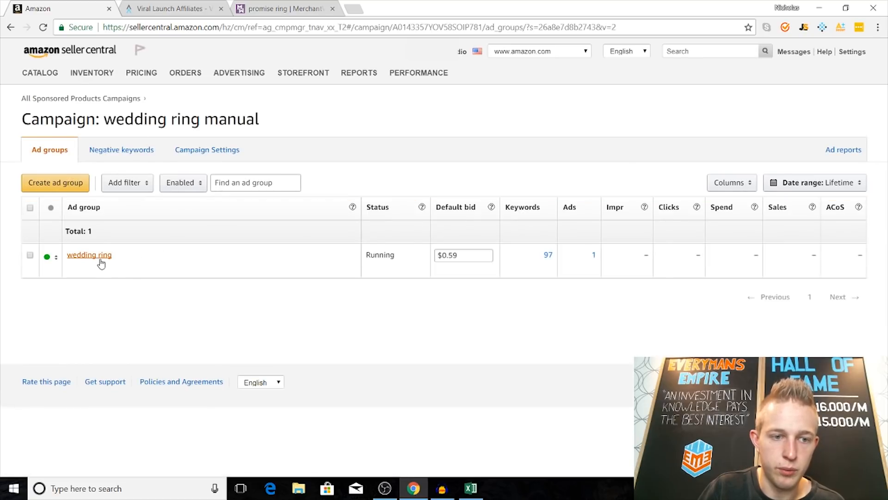
{"action": "left_click", "coordinate": [98, 257]}
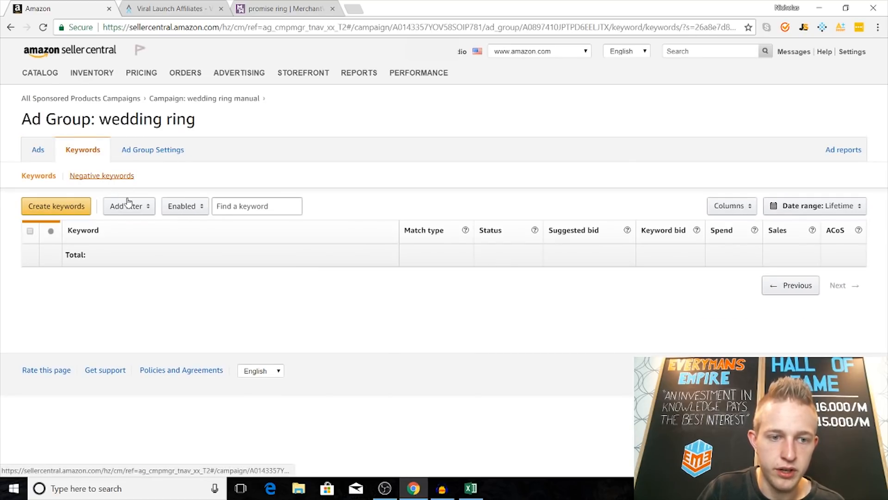
Step: Add the custom keyword "wedding ring" to the ad group with the Exact match type
{"action": "left_click", "coordinate": [78, 209]}
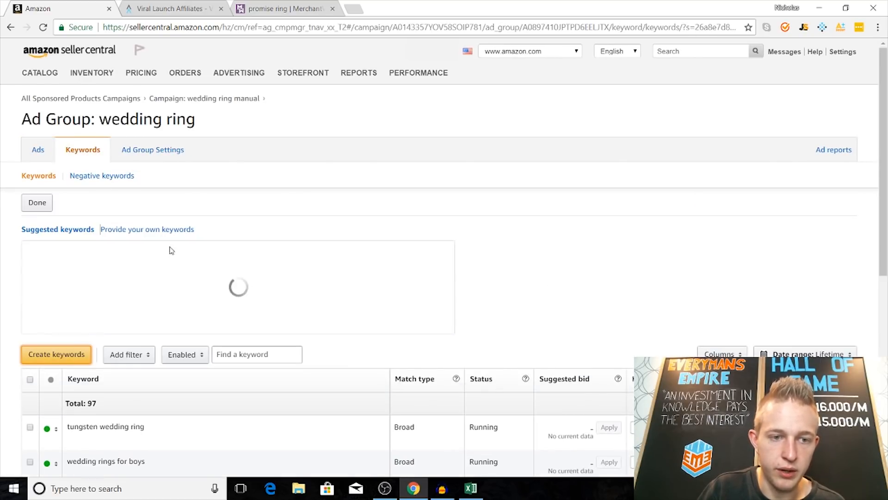
{"action": "left_click", "coordinate": [152, 229]}
{"action": "left_click", "coordinate": [139, 250]}
{"action": "type", "text": "wedding ring"}
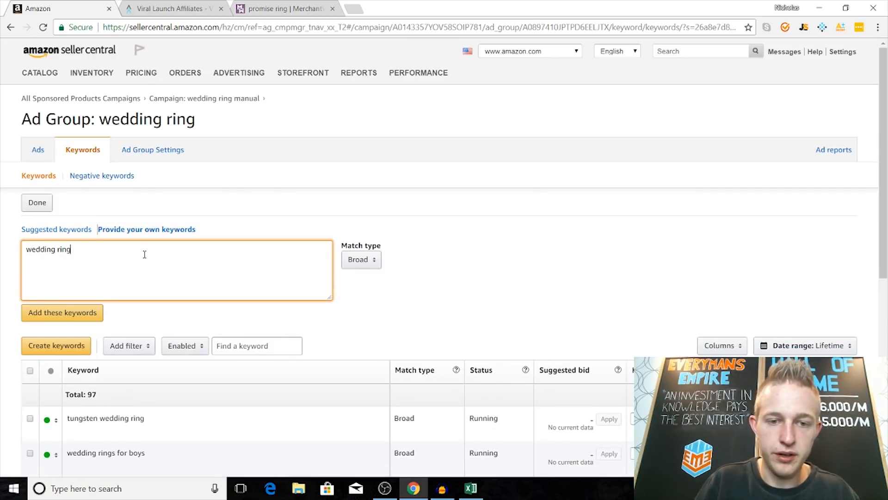
{"action": "left_click", "coordinate": [360, 262]}
{"action": "left_click", "coordinate": [370, 295]}
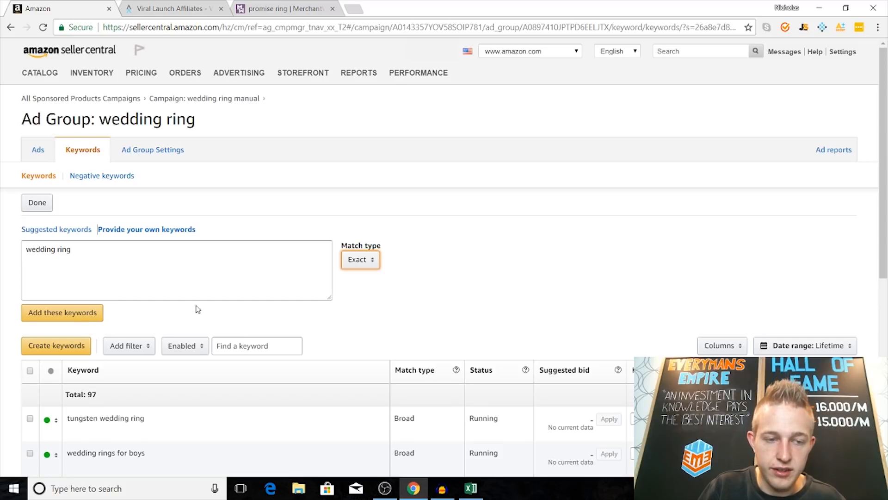
{"action": "left_click", "coordinate": [99, 316]}
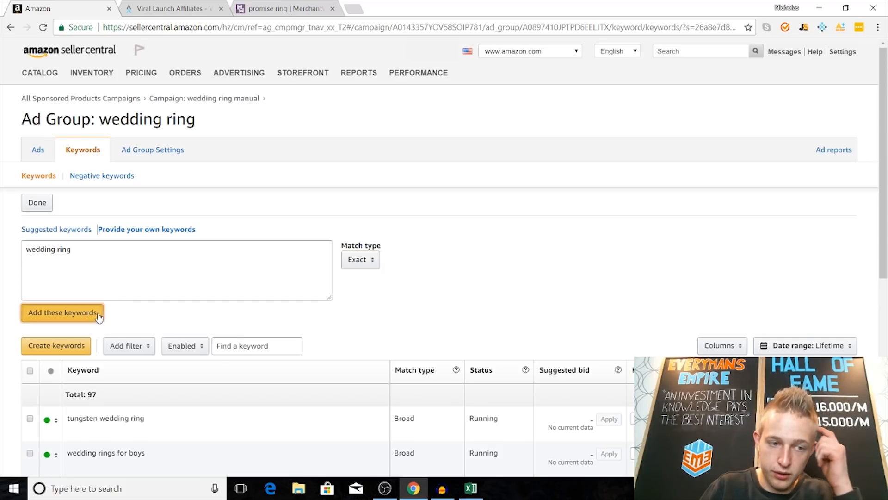
{"action": "scroll", "coordinate": [527, 405], "scroll_direction": "down", "scroll_amount": 1}
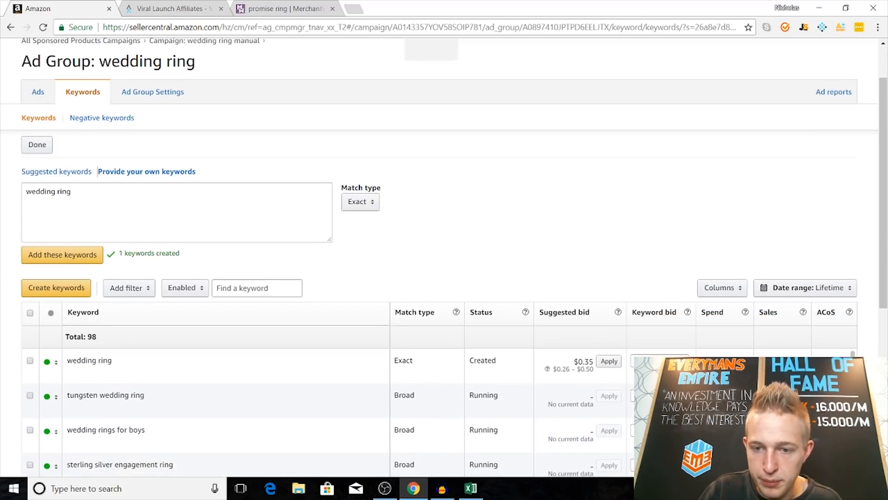